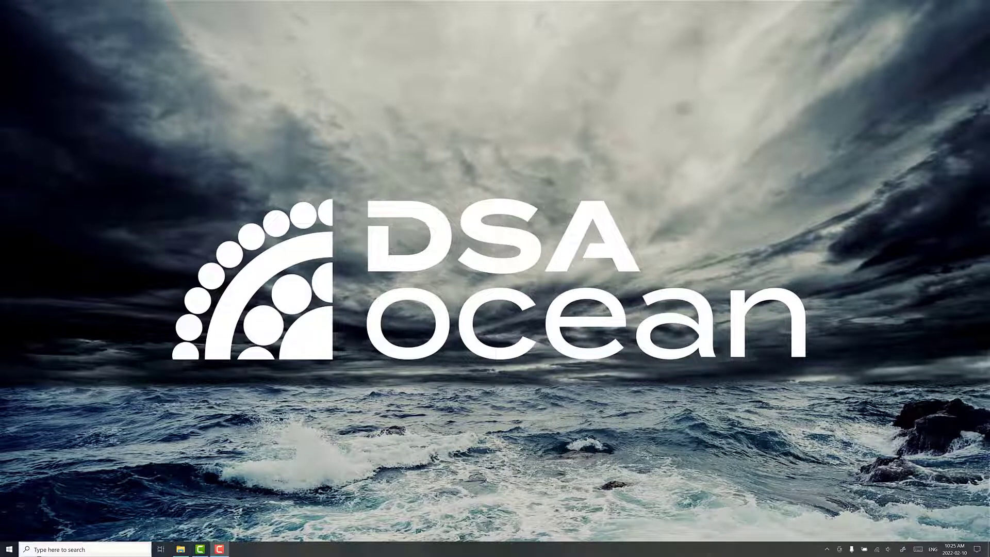
# - Launch the ProteusDS Simulation Toolbox, open the Visualizer and place it beside the main window
pyautogui.click(10, 552)
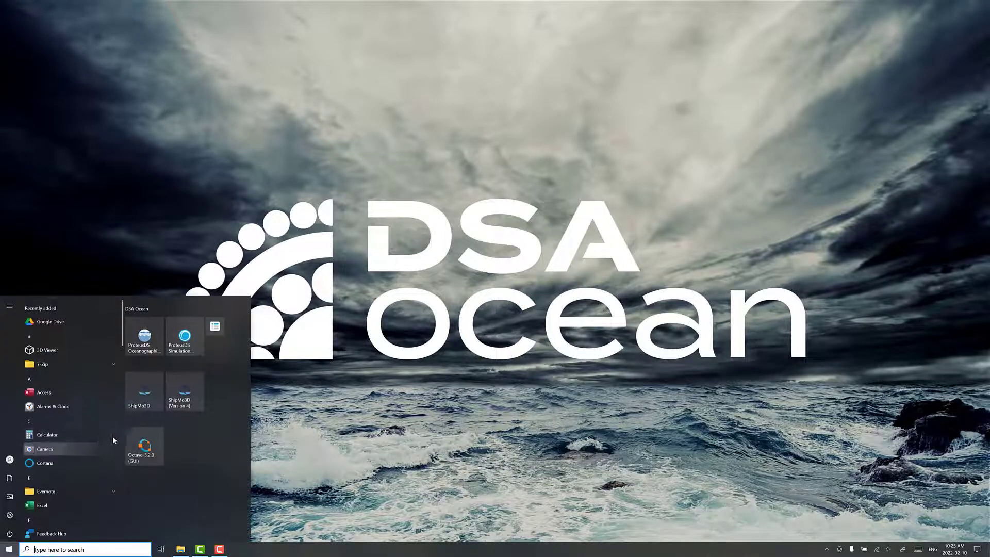
pyautogui.click(180, 342)
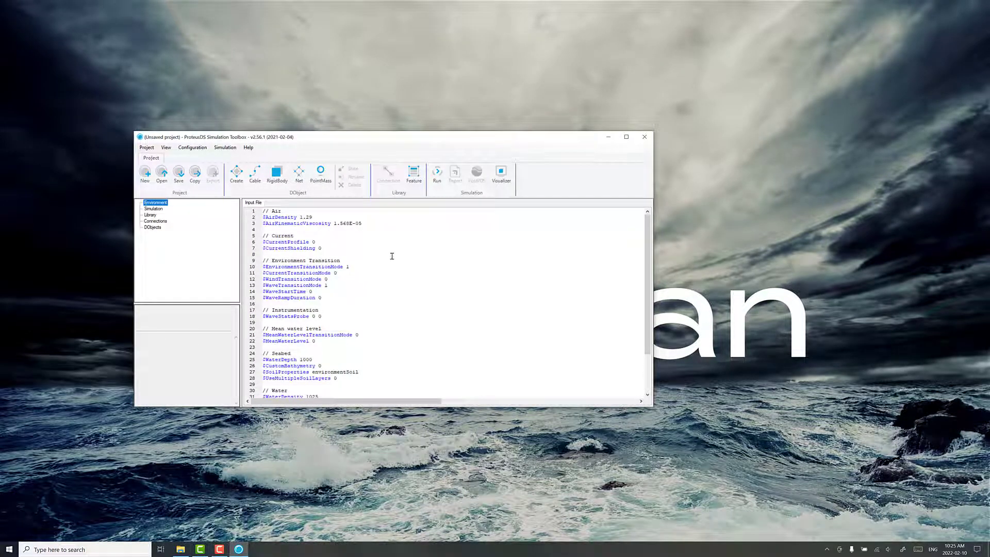
pyautogui.click(500, 174)
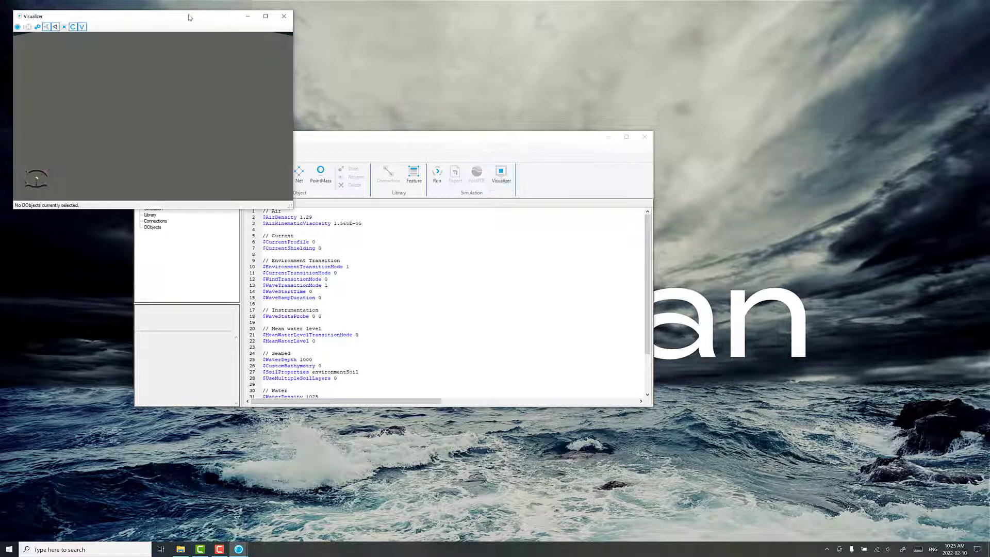
pyautogui.moveTo(189, 17); pyautogui.dragTo(838, 186)
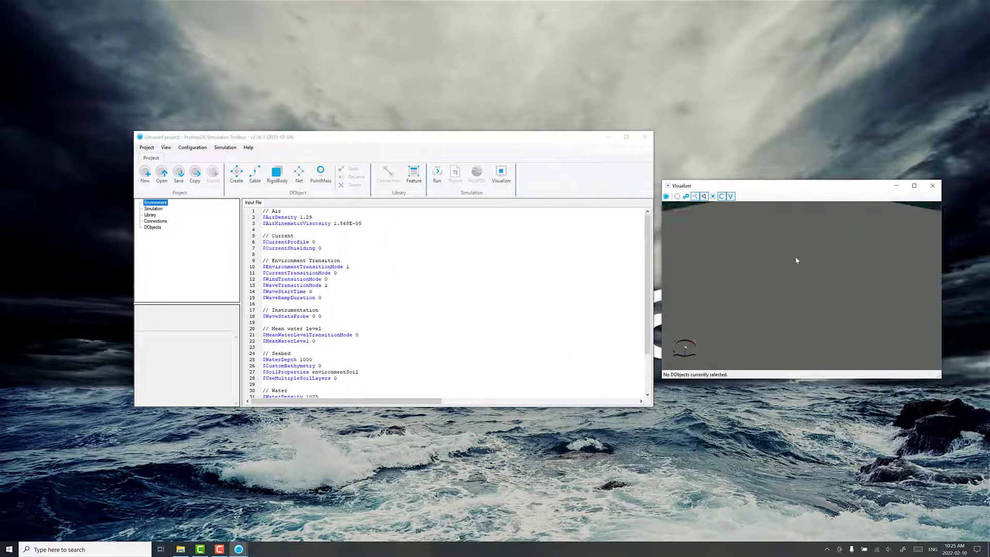
pyautogui.moveTo(796, 260); pyautogui.dragTo(789, 251)
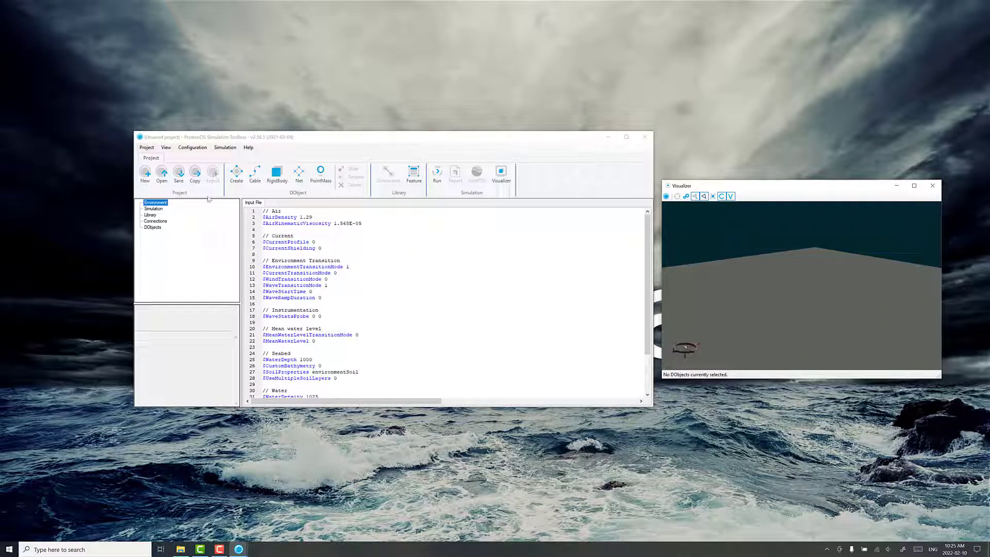
# - Create a new Cable DObject named towline
pyautogui.click(255, 175)
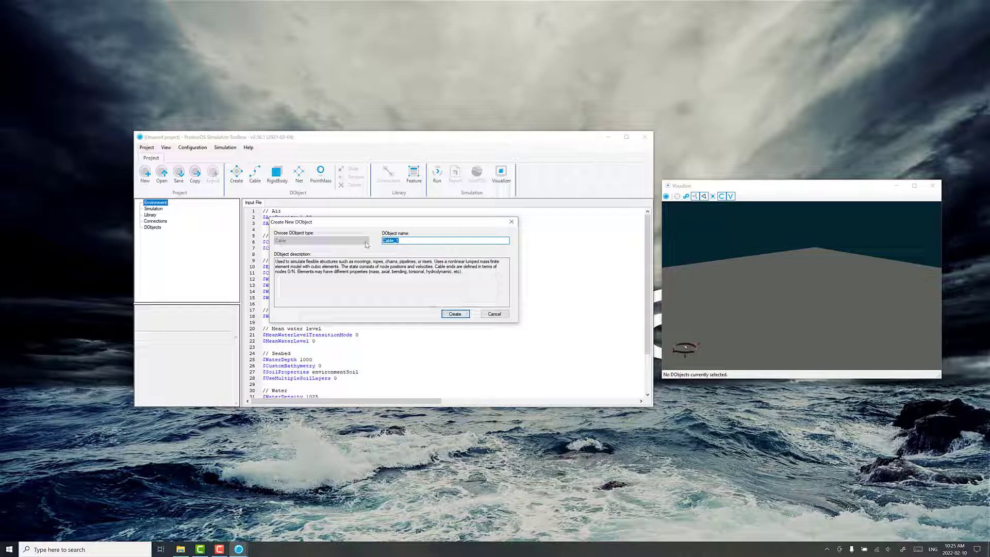
pyautogui.write('towin')
pyautogui.write('ne')
pyautogui.click(452, 315)
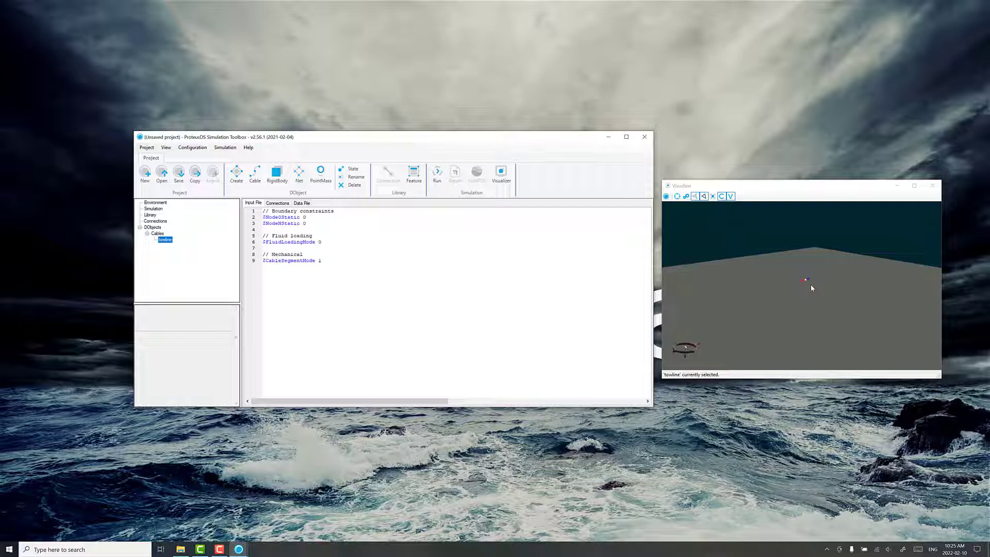
pyautogui.moveTo(811, 280)
pyautogui.mouseDown()
pyautogui.moveTo(828, 282)
pyautogui.moveTo(811, 298)
pyautogui.mouseUp()
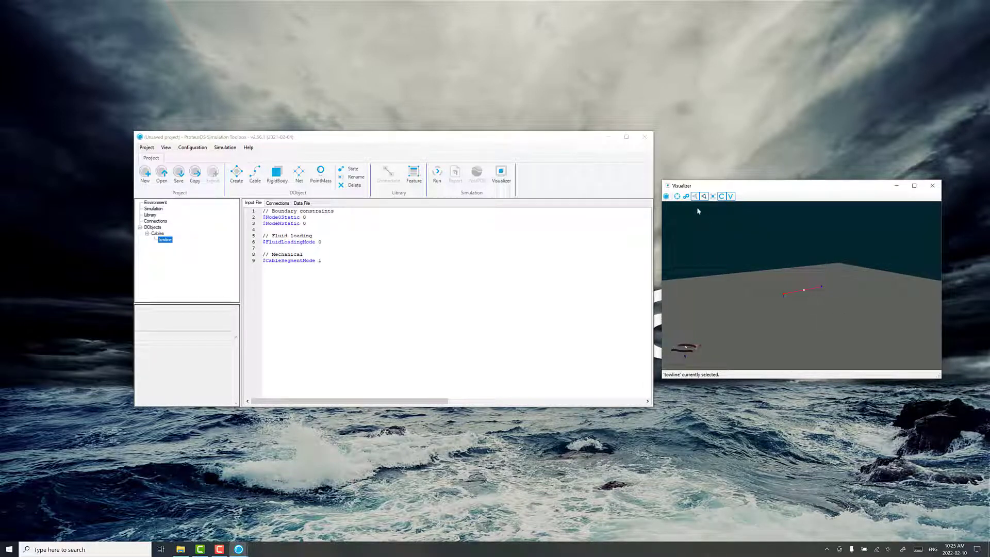
# - Enable the water surface display in the Visualizer settings
pyautogui.click(686, 196)
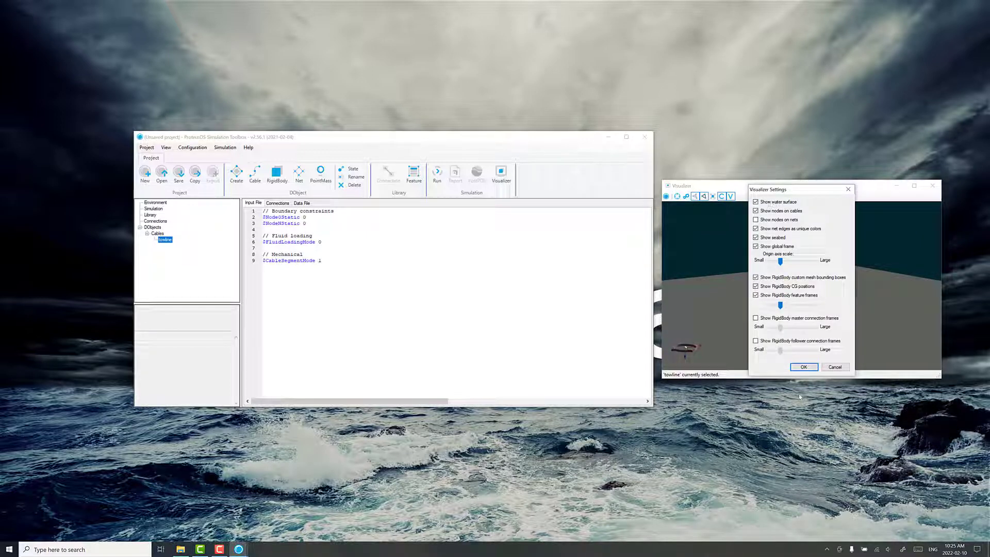
pyautogui.click(803, 366)
pyautogui.moveTo(805, 337); pyautogui.dragTo(810, 316)
# - Add two blank lines after the CableSegmentMode property in the towline input file
pyautogui.click(318, 278)
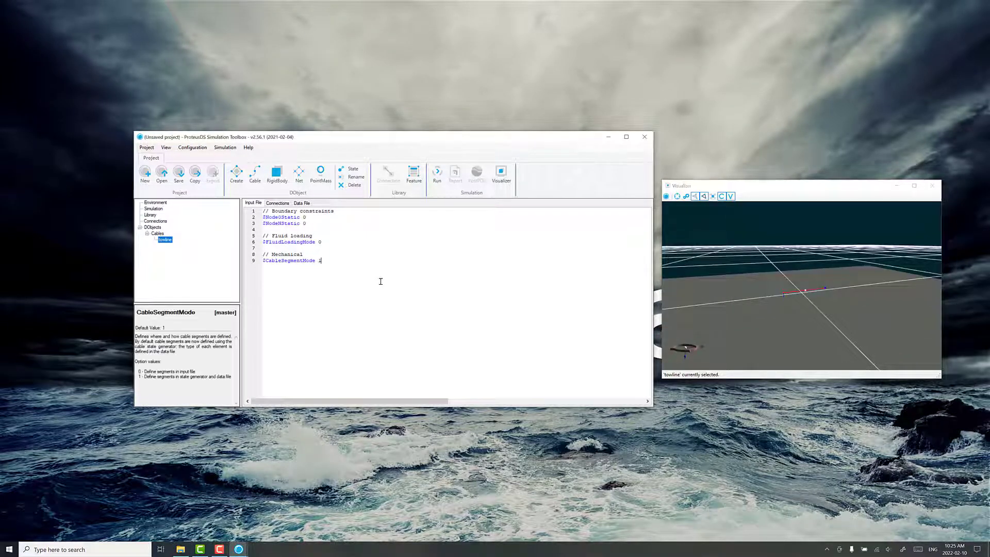
pyautogui.press('Return')
pyautogui.press('Return')
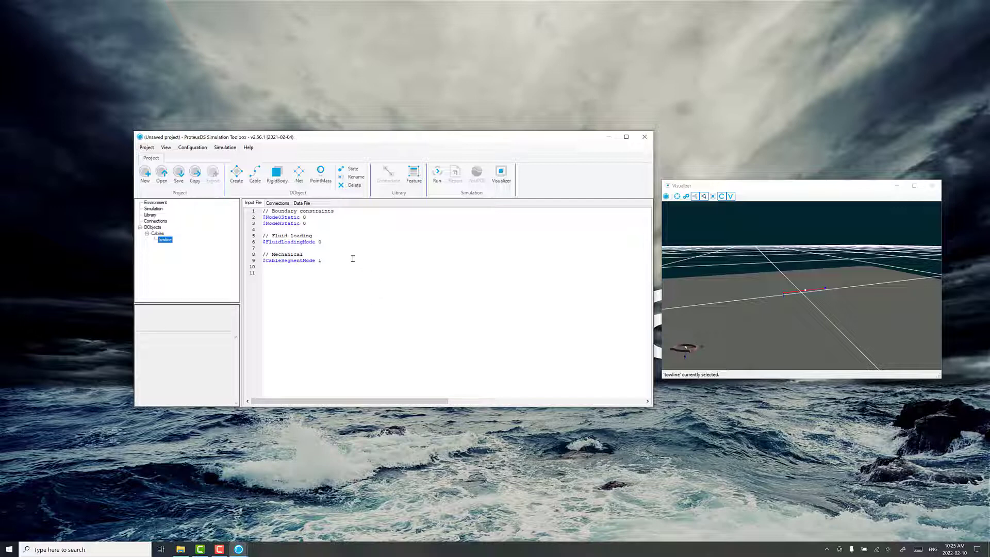
pyautogui.click(350, 258)
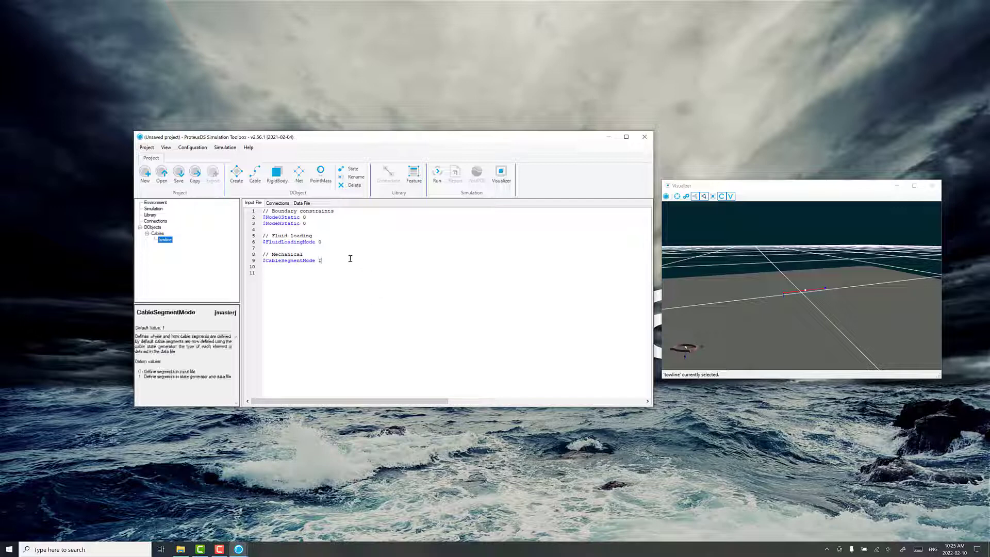
# - In the towline's cable state, set the cable length to 100 m with node offsets ΔX 80 m and ΔZ 20 m
pyautogui.click(352, 169)
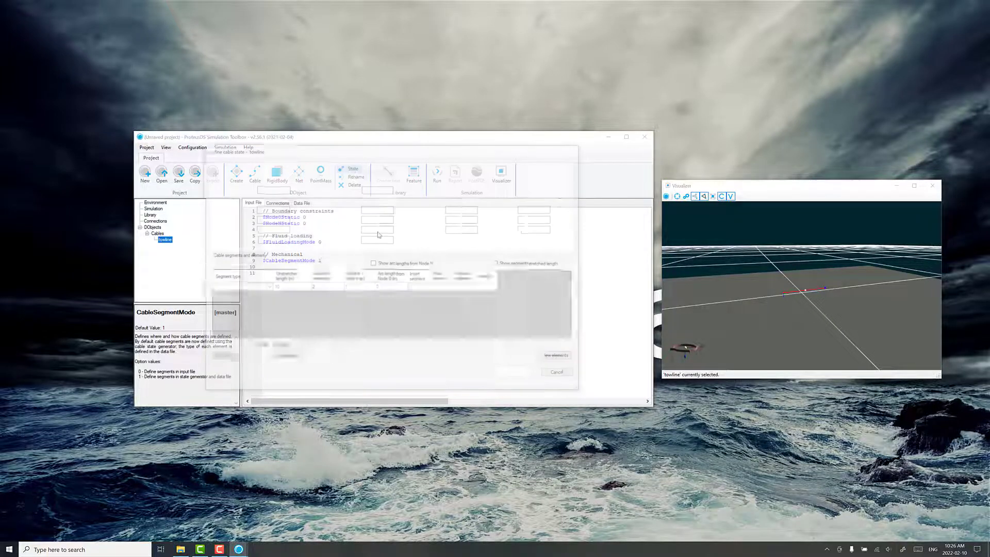
pyautogui.click(273, 179)
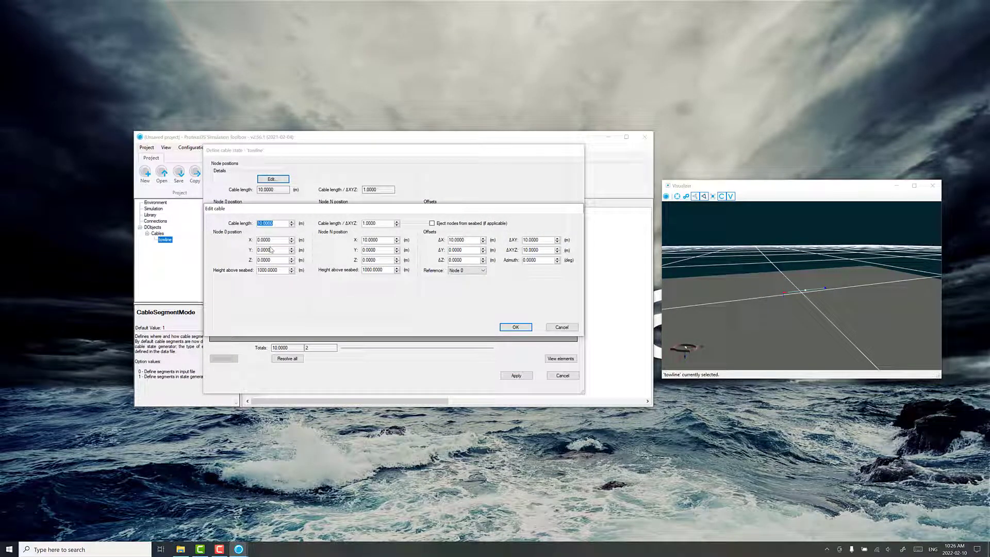
pyautogui.write('100')
pyautogui.click(476, 239)
pyautogui.moveTo(475, 239); pyautogui.dragTo(448, 240)
pyautogui.click(472, 241)
pyautogui.moveTo(472, 241); pyautogui.dragTo(487, 280)
pyautogui.write('80')
pyautogui.write('20')
pyautogui.click(515, 328)
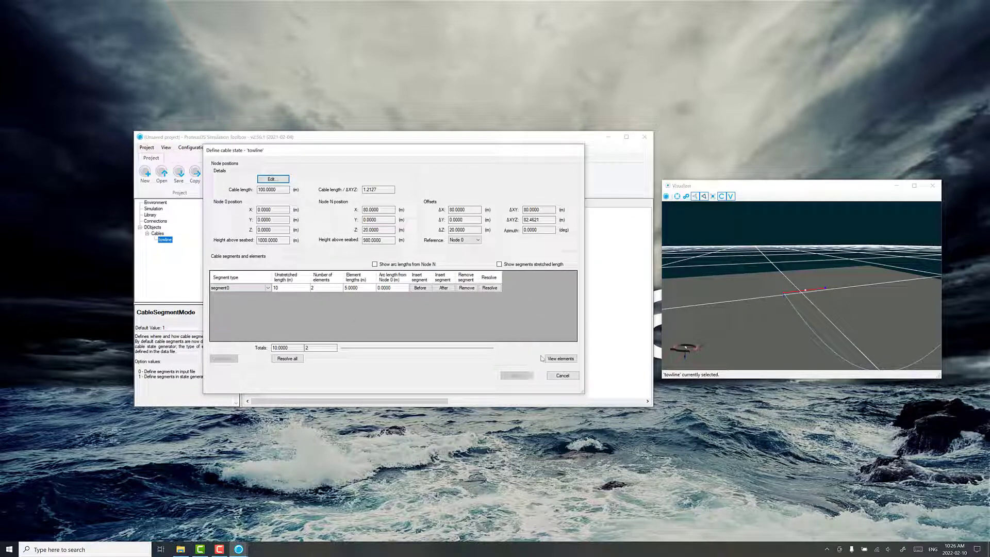
# - Give segment0 an unstretched length of 100 m and 15 elements, and apply the cable state
pyautogui.click(244, 290)
pyautogui.click(287, 289)
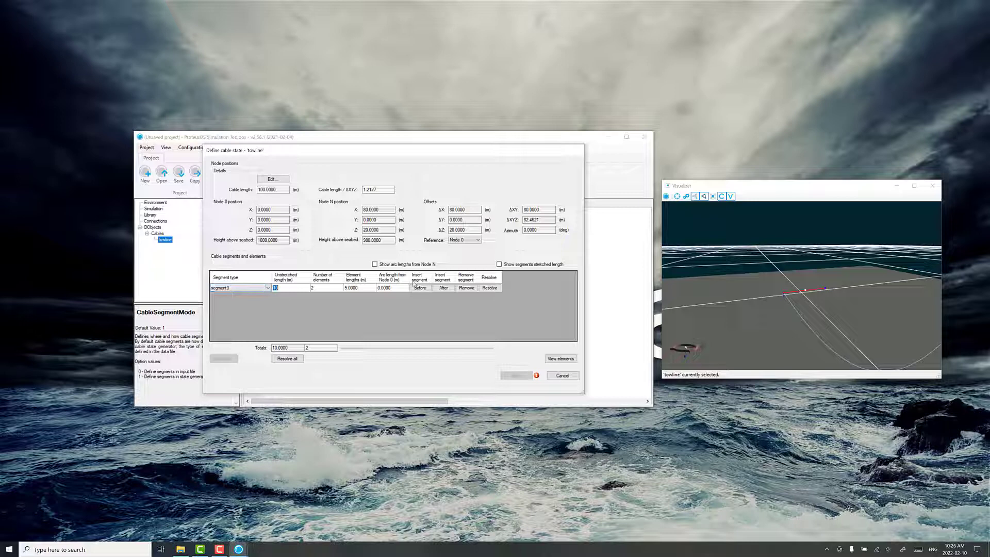
pyautogui.write('100')
pyautogui.click(489, 288)
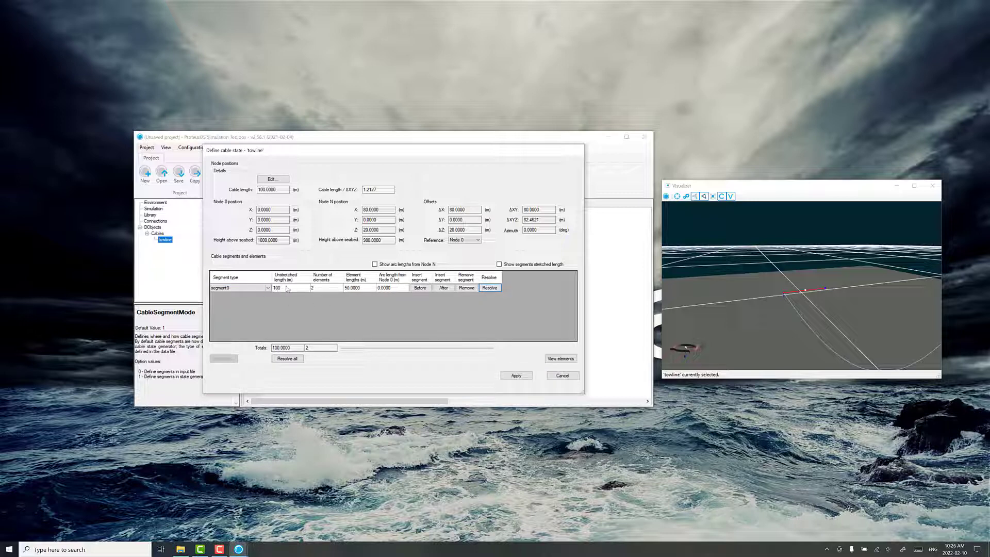
pyautogui.click(331, 289)
pyautogui.write('15')
pyautogui.click(510, 375)
pyautogui.moveTo(750, 302); pyautogui.dragTo(735, 277)
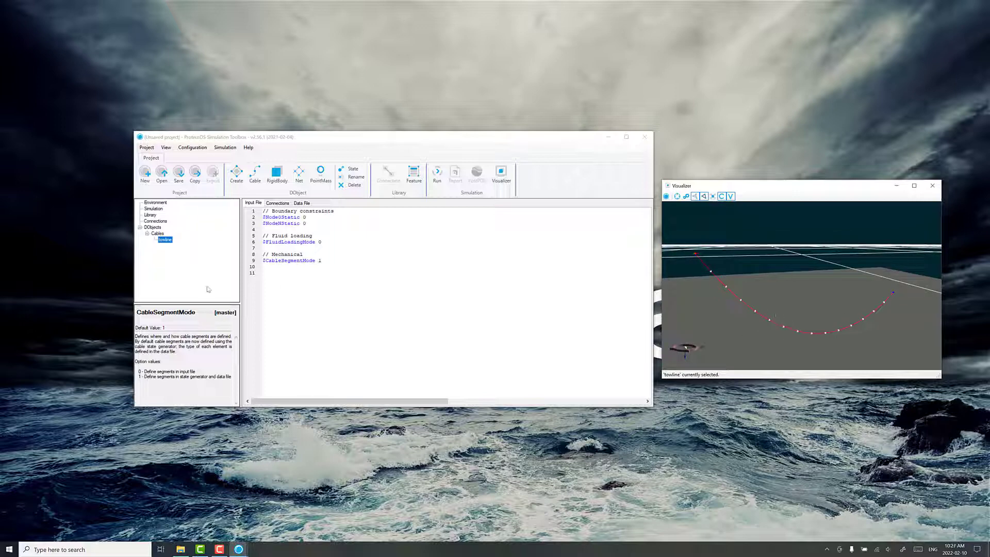
# - Insert the ExtMass fluid loading property below the mechanical properties in the towline input file
pyautogui.click(301, 267)
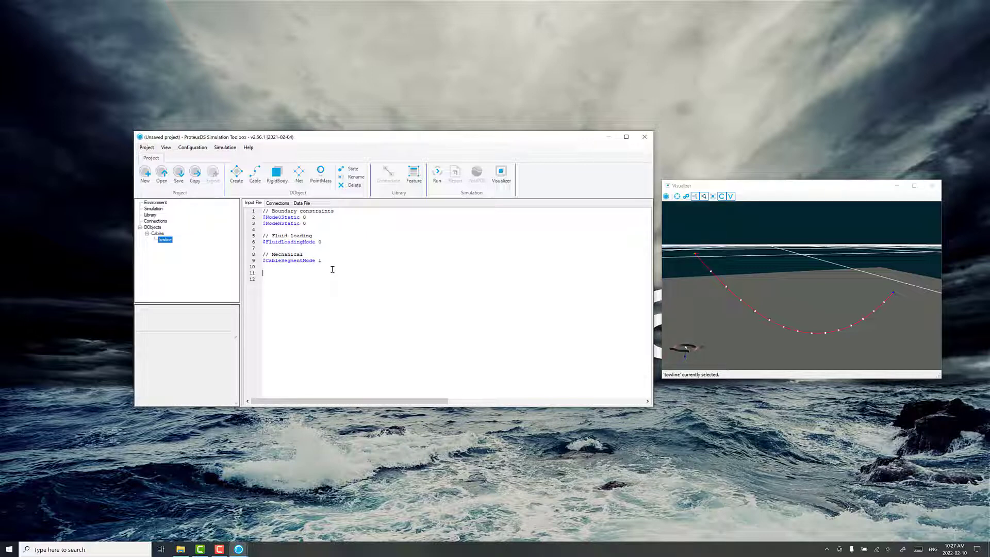
pyautogui.rightClick(277, 275)
pyautogui.moveTo(313, 282)
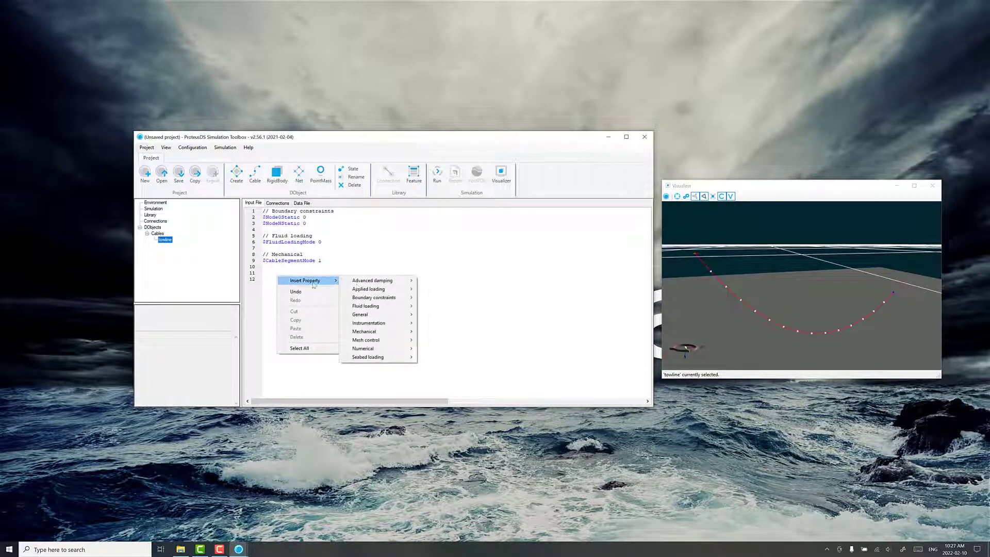
pyautogui.moveTo(366, 306)
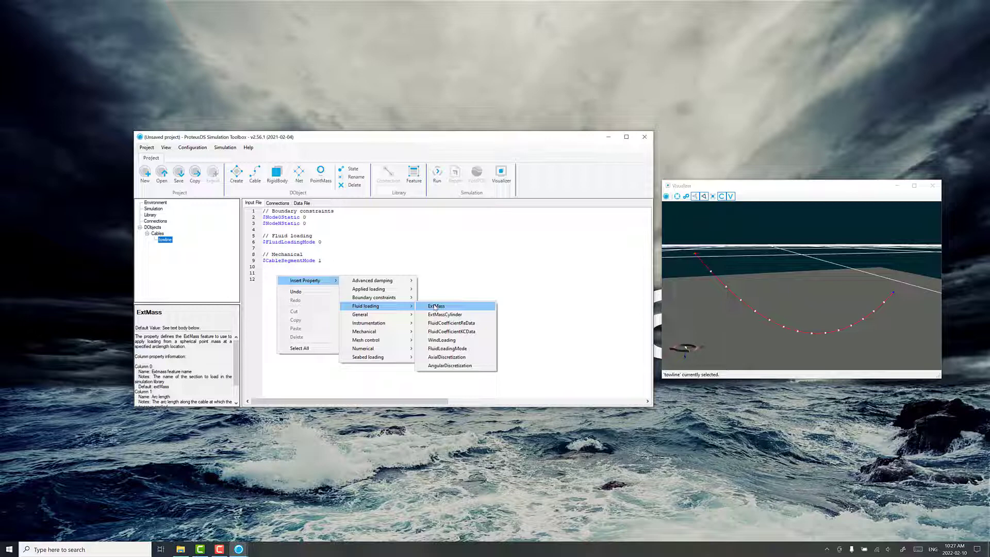
pyautogui.click(435, 307)
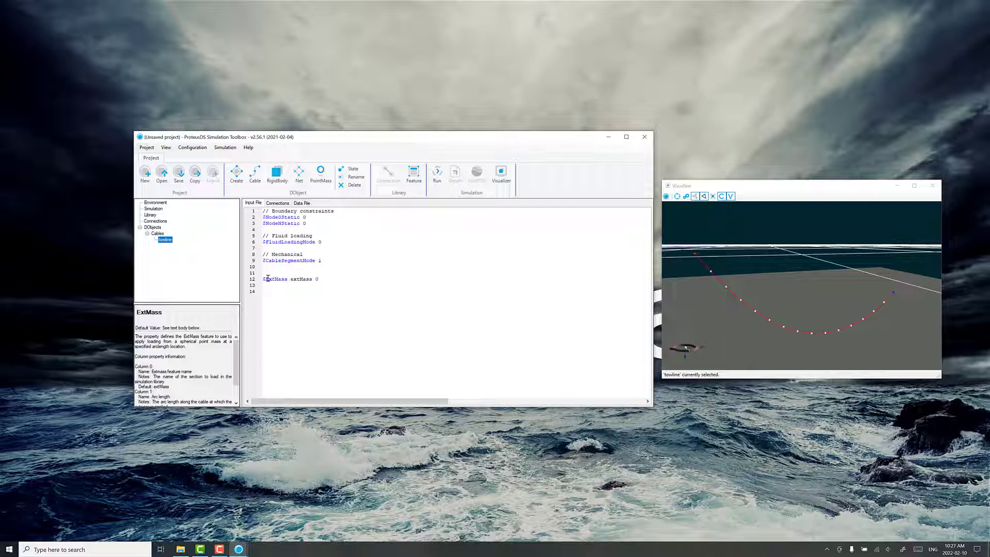
# - Try entering a second ExtMass property below the first with auto-completion, and delete that text
pyautogui.press('Return')
pyautogui.press('Return')
pyautogui.write('$Ext')
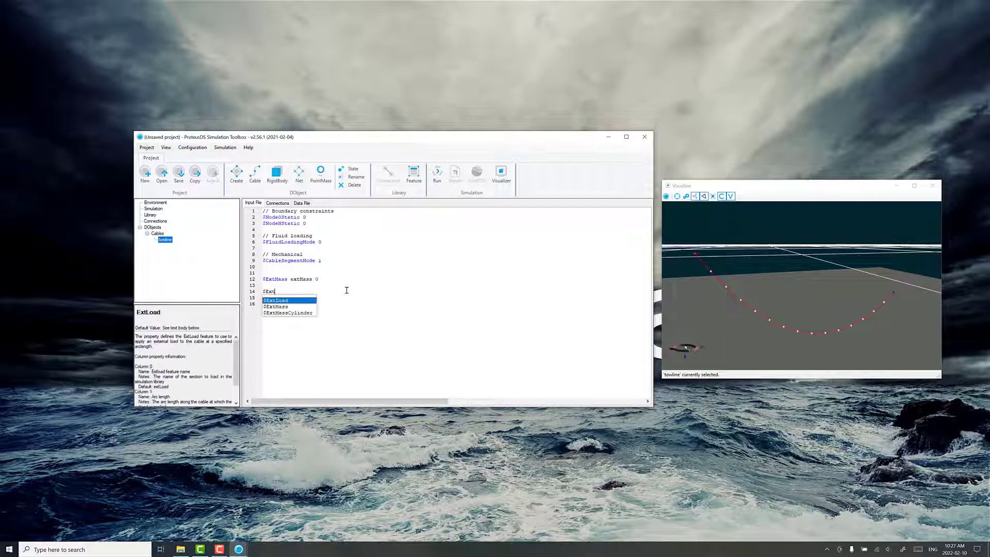
pyautogui.press('Down')
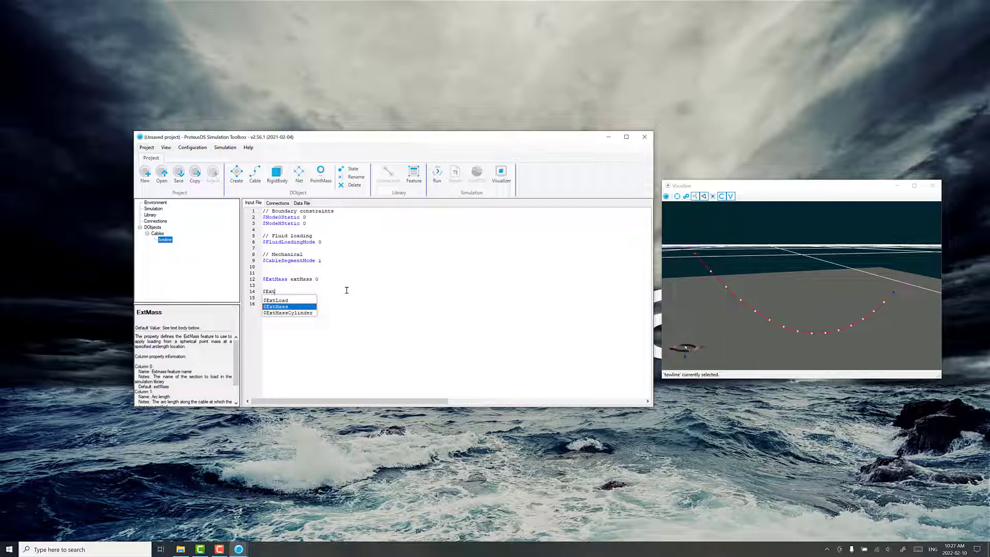
pyautogui.press('Return')
pyautogui.press('BackSpace')
pyautogui.press('BackSpace')
pyautogui.press('BackSpace')
pyautogui.press('BackSpace')
pyautogui.press('BackSpace')
pyautogui.press('BackSpace')
pyautogui.press('BackSpace')
pyautogui.press('BackSpace')
pyautogui.press('BackSpace')
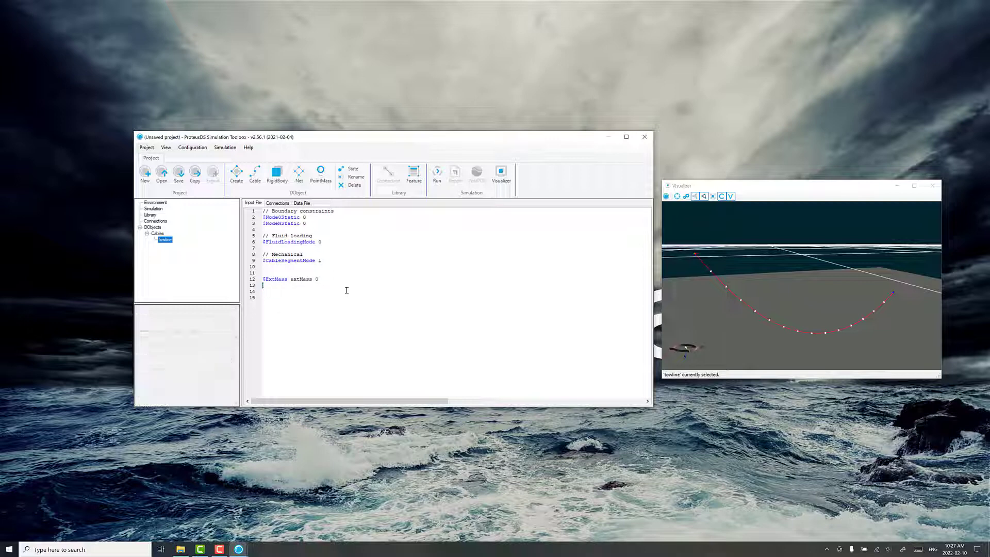
# - Change the ExtMass property's feature name to towBody and create the matching ExtMass feature in the library
pyautogui.doubleClick(292, 281)
pyautogui.write('ExtMass')
pyautogui.click(303, 280)
pyautogui.hotkey('ctrl', 'z')
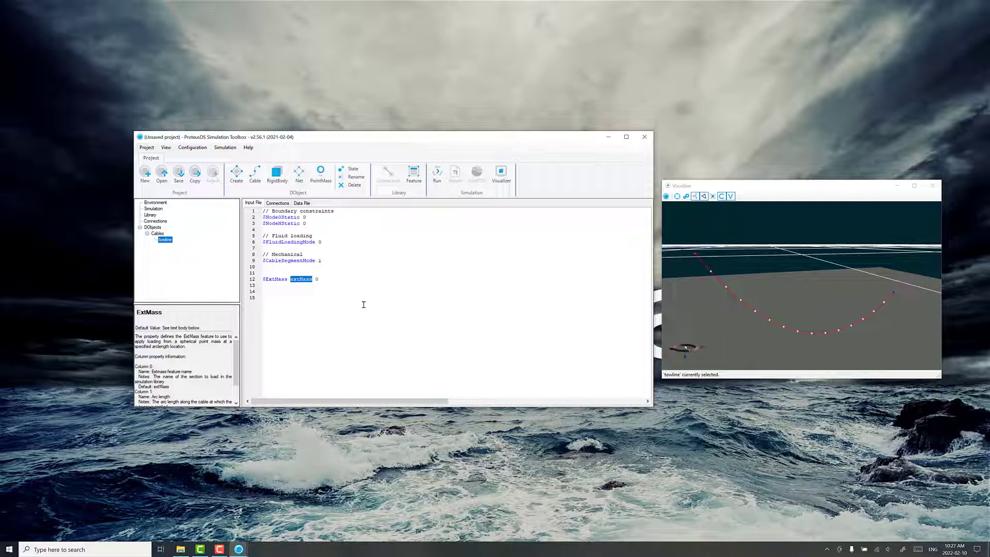
pyautogui.write('towBody')
pyautogui.rightClick(302, 279)
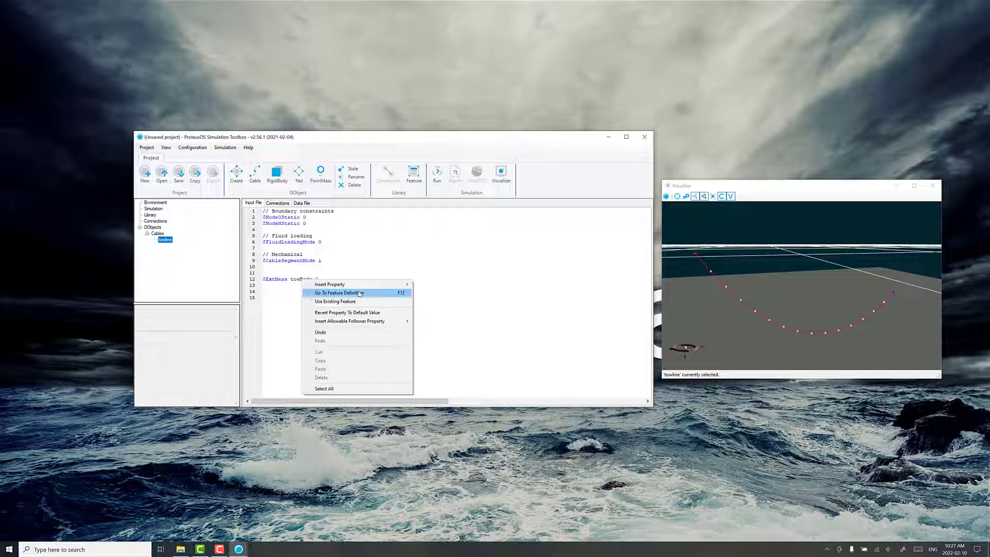
pyautogui.click(359, 293)
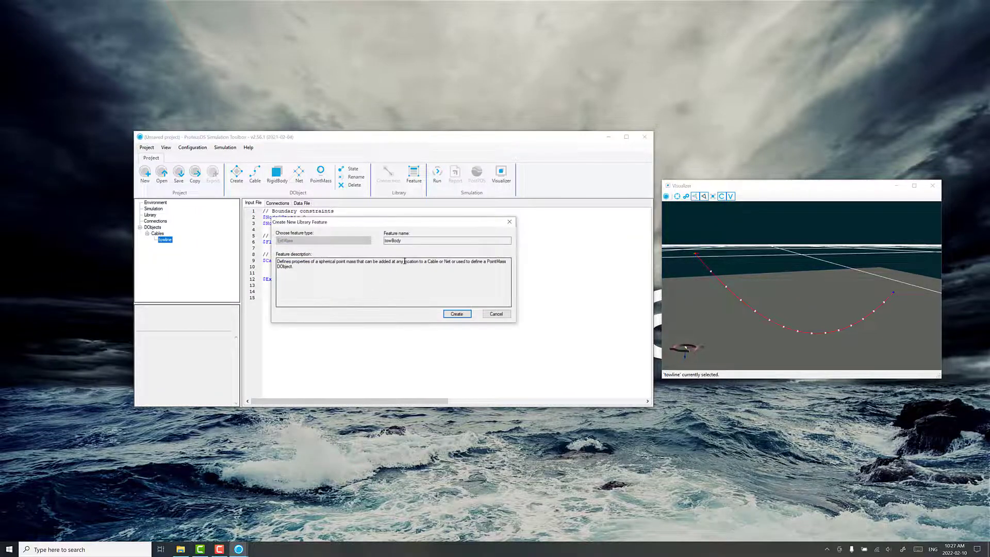
pyautogui.click(451, 314)
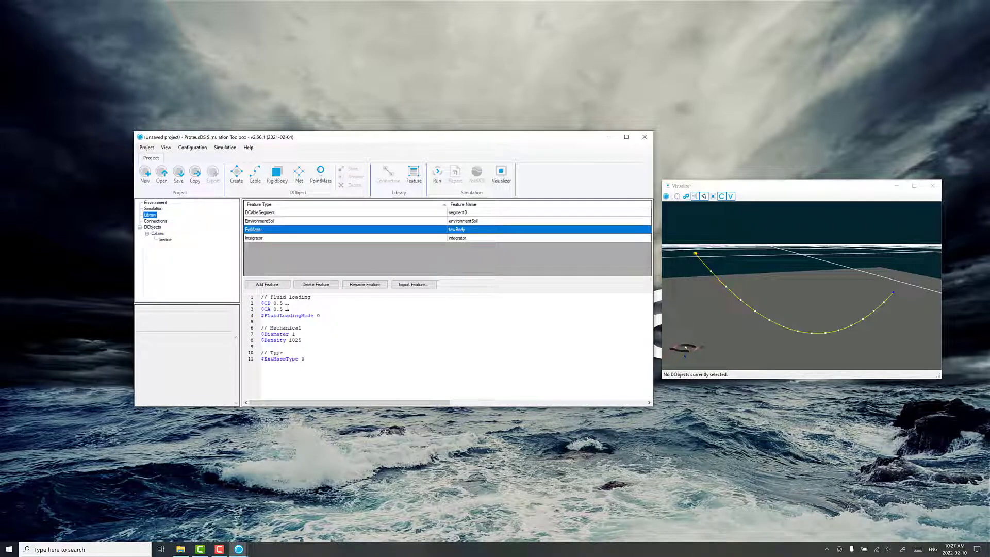
# - Review the towBody feature's diameter, drag and added mass properties, and set its density to 2500
pyautogui.click(298, 333)
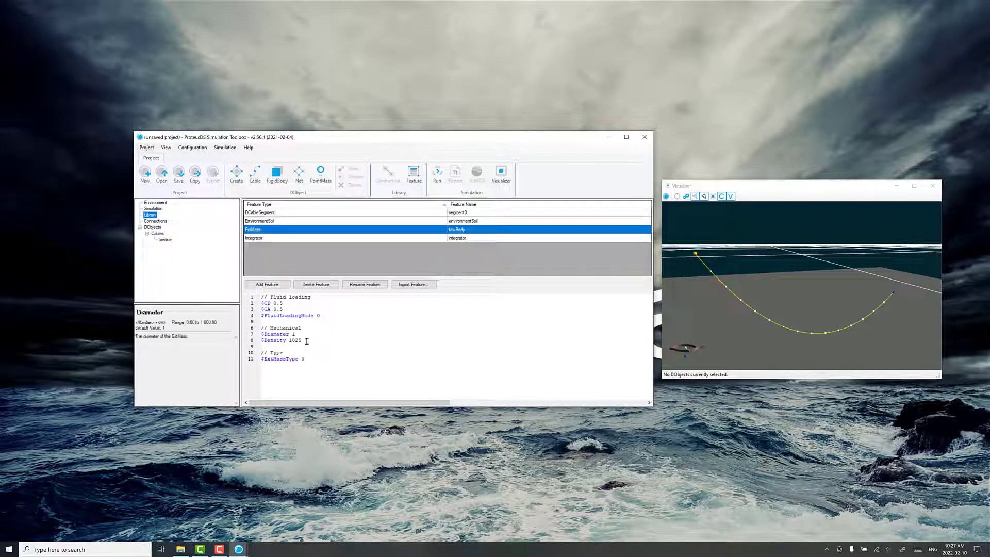
pyautogui.click(308, 340)
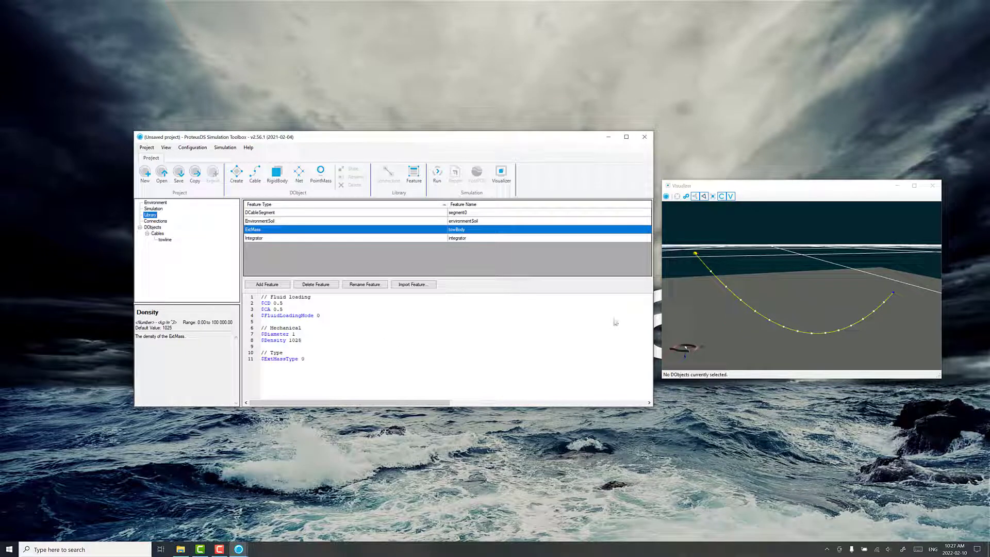
pyautogui.click(287, 311)
pyautogui.moveTo(287, 311); pyautogui.dragTo(261, 299)
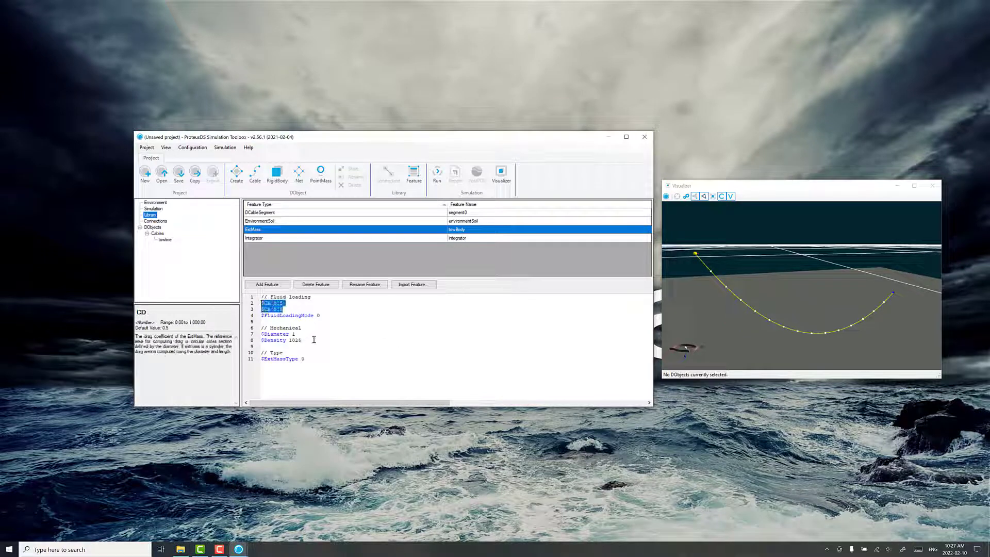
pyautogui.click(314, 339)
pyautogui.doubleClick(295, 339)
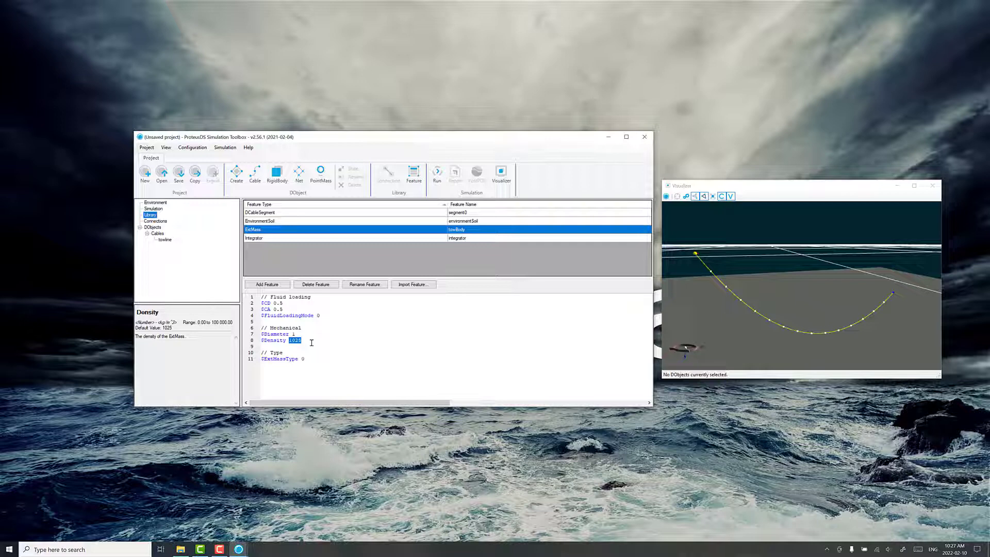
pyautogui.write('2500')
# - Set the arc length of the towline's towBody ExtMass property to 100
pyautogui.click(166, 240)
pyautogui.click(330, 290)
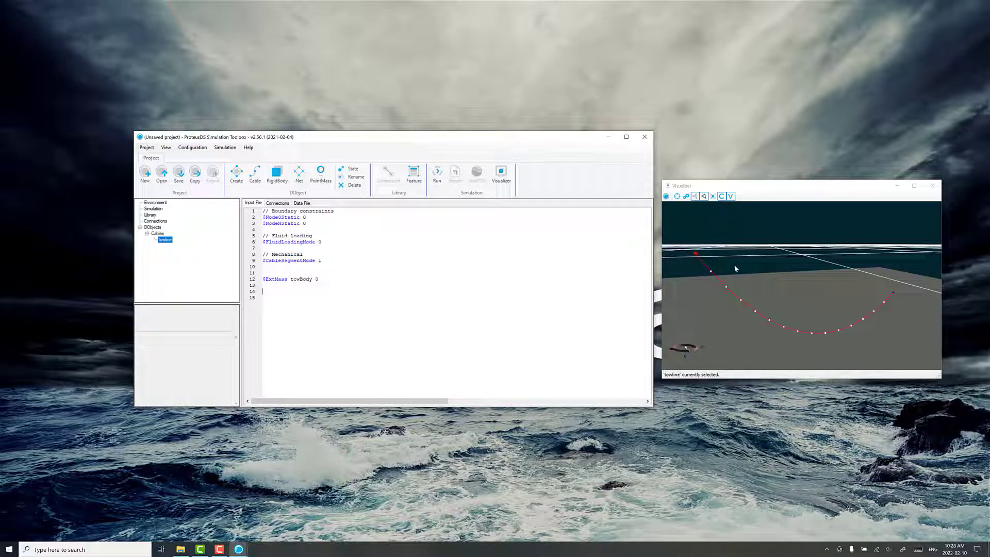
pyautogui.click(317, 279)
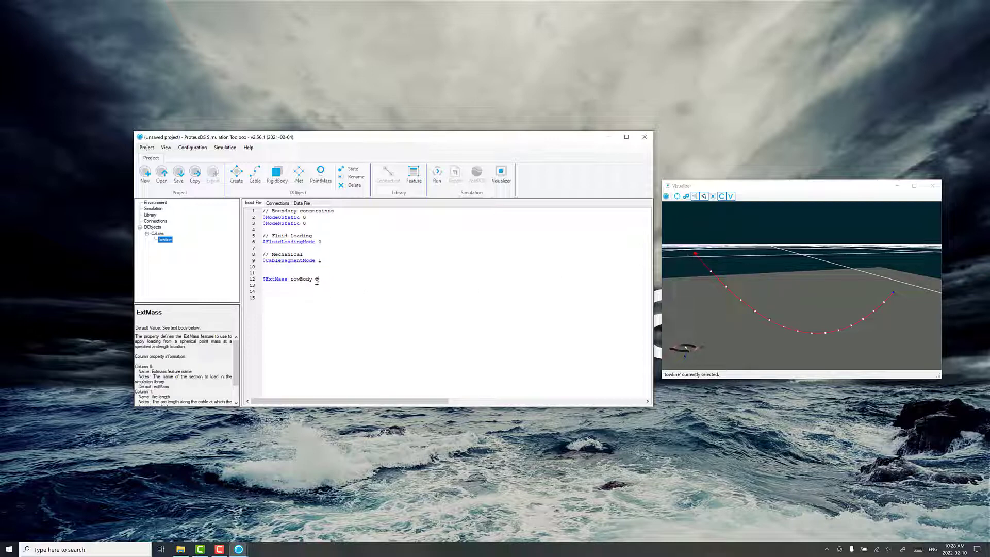
pyautogui.write('10')
pyautogui.click(356, 276)
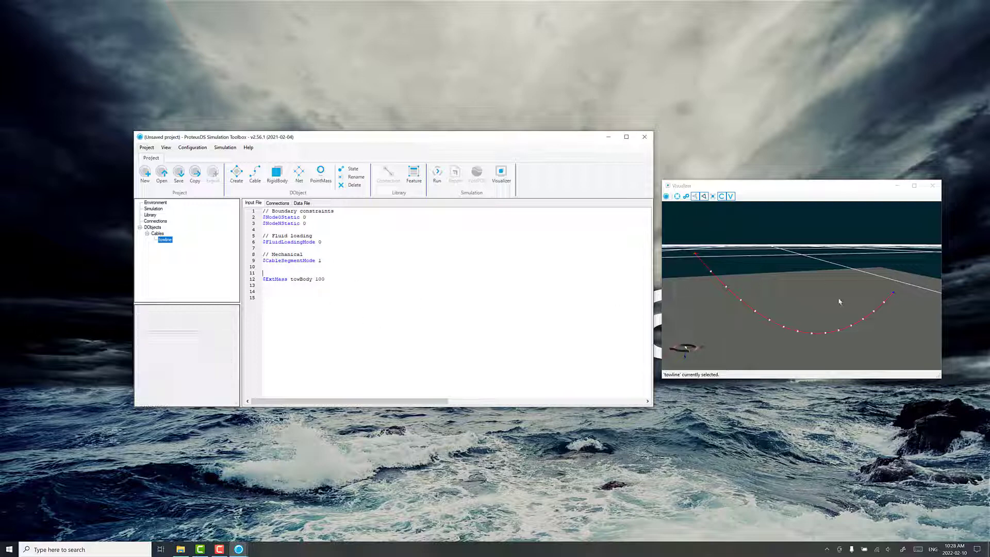
# - Fix the towline's node 0 in space by setting Node0Static to 1
pyautogui.moveTo(853, 308); pyautogui.dragTo(756, 301)
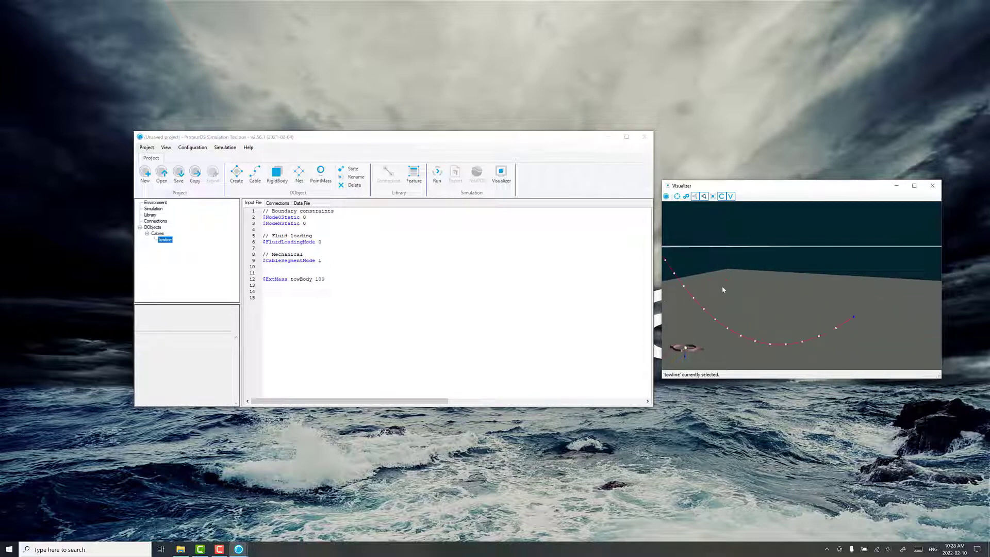
pyautogui.moveTo(722, 290); pyautogui.dragTo(701, 299)
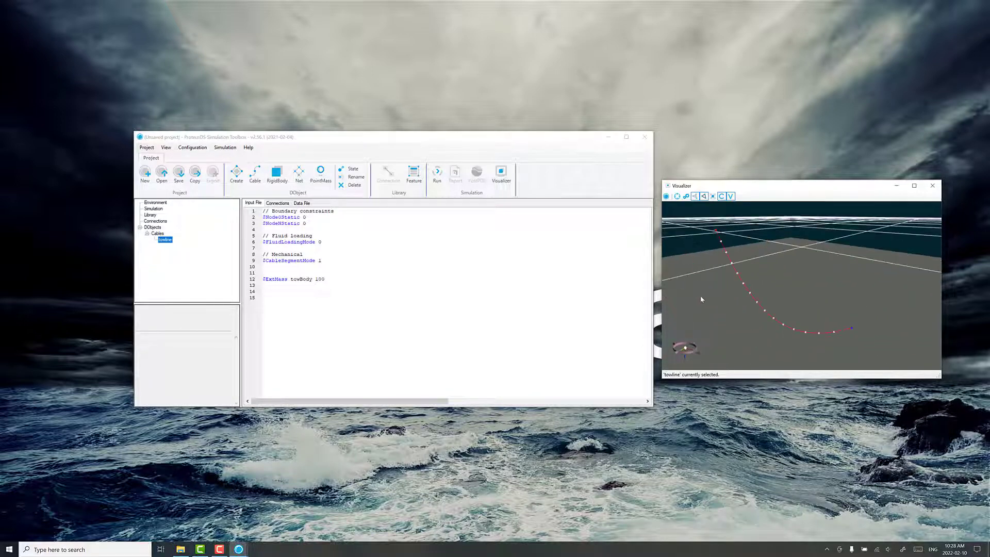
pyautogui.click(313, 218)
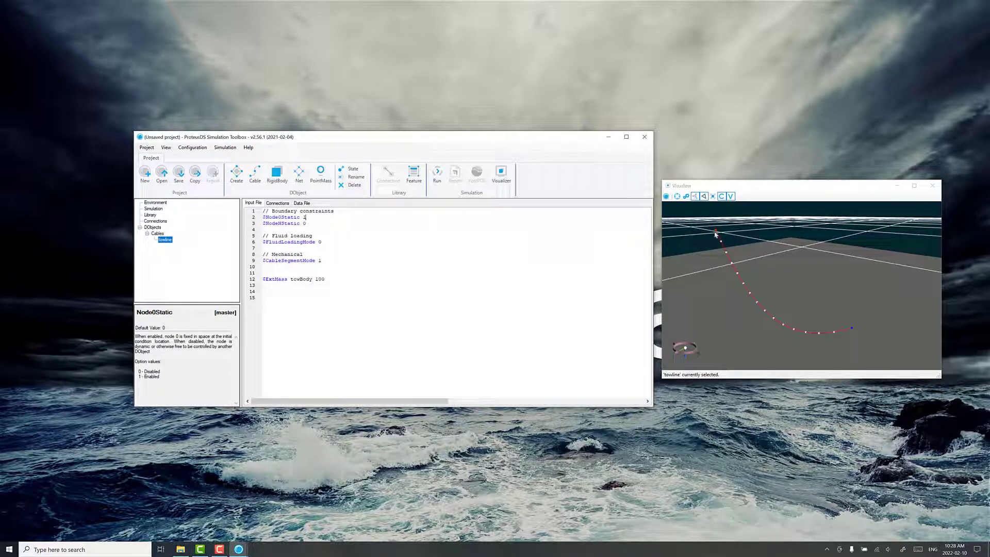
pyautogui.moveTo(715, 235); pyautogui.dragTo(796, 282)
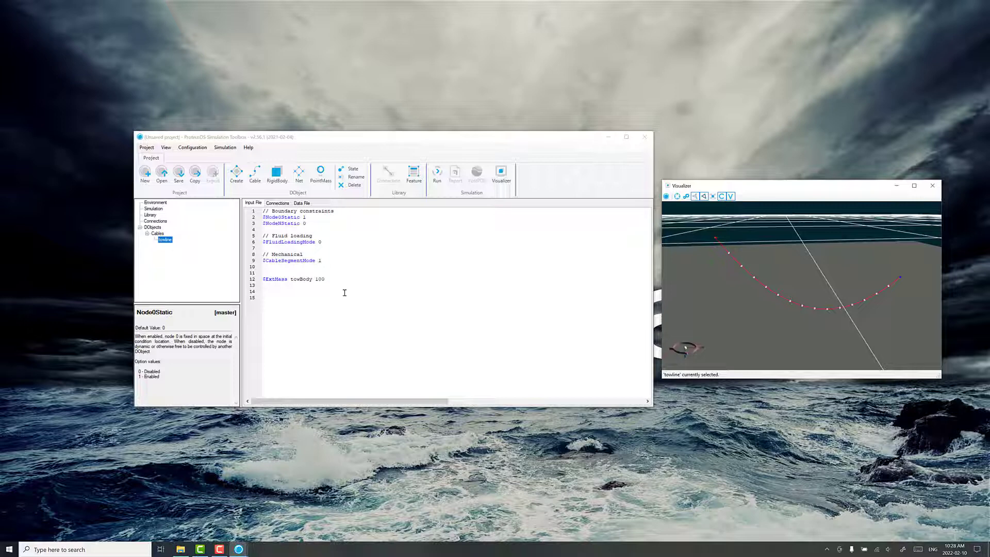
# - In the environment input file, set CurrentProfile to 1 (uniform current), resolve its follower properties, and set CurrentSpeed to 2
pyautogui.click(157, 203)
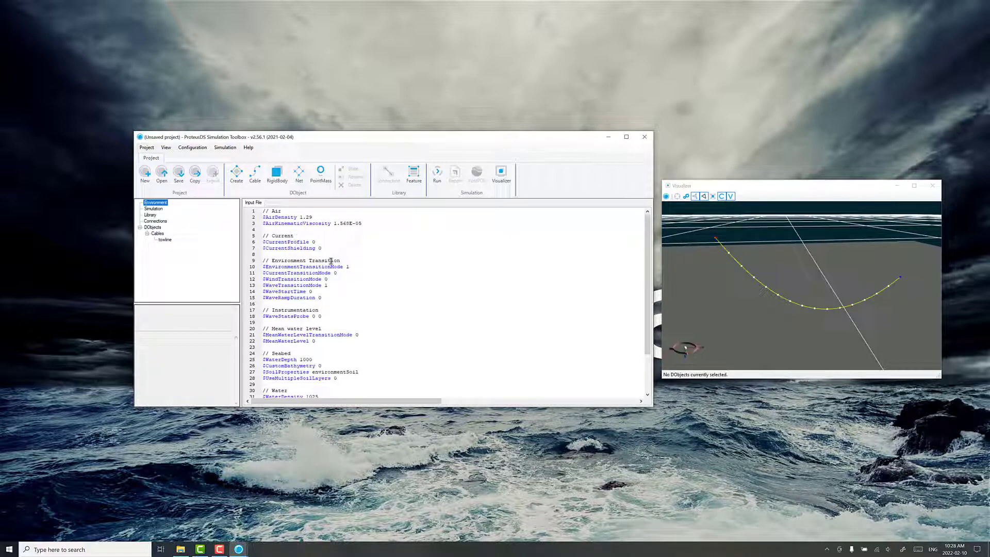
pyautogui.click(322, 241)
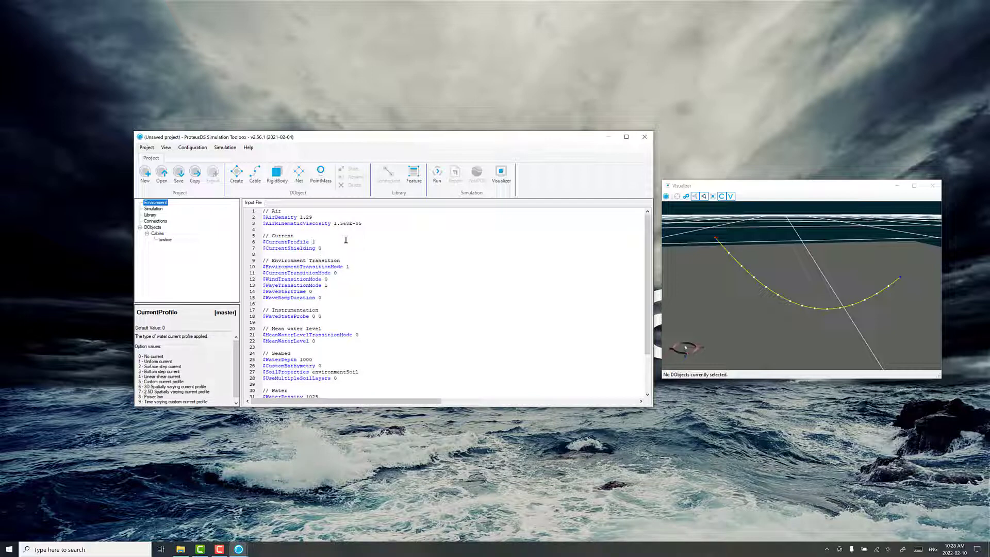
pyautogui.rightClick(312, 242)
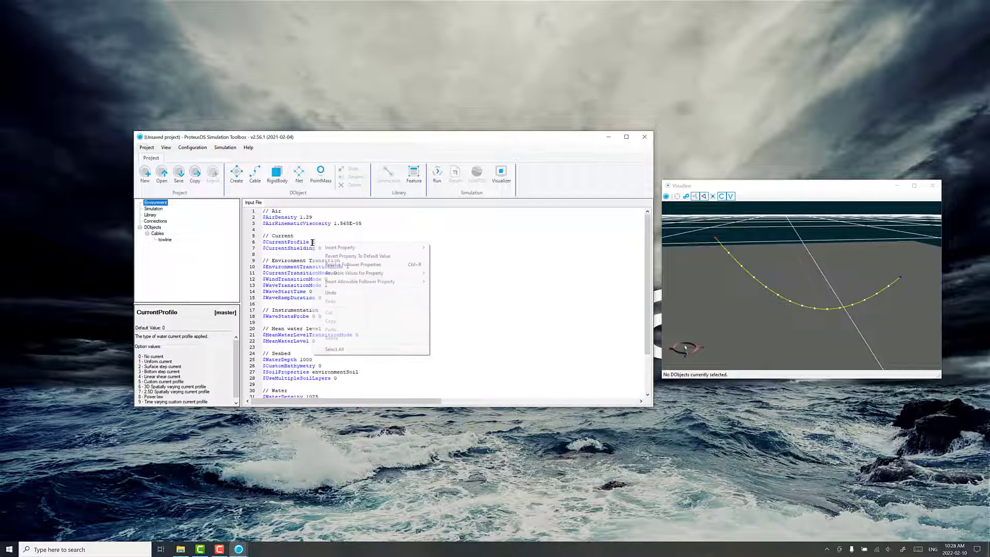
pyautogui.click(415, 265)
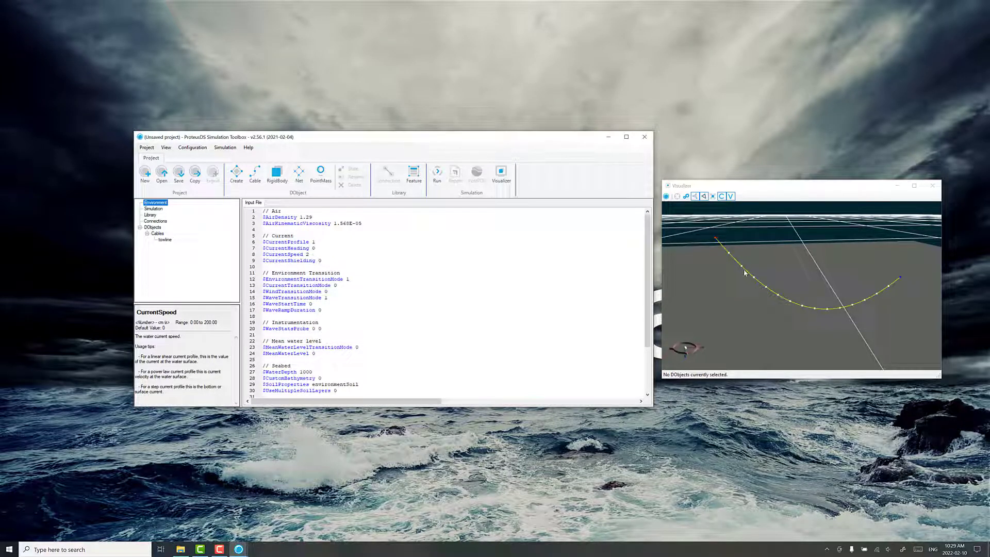
pyautogui.moveTo(744, 273); pyautogui.dragTo(704, 344)
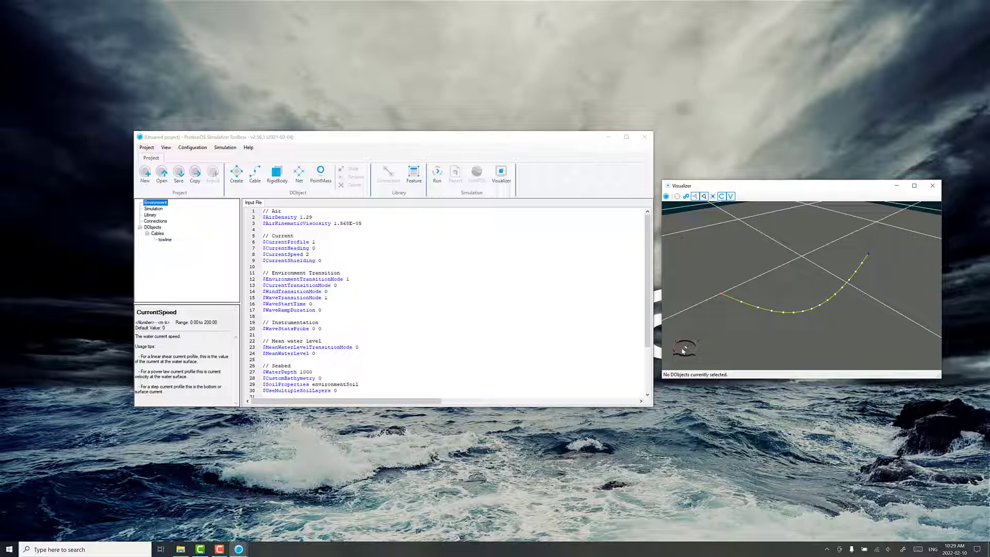
pyautogui.moveTo(855, 283); pyautogui.dragTo(787, 281)
# - Open the simulation's integration settings and save the project as "simple tow" in the towing folder
pyautogui.click(157, 208)
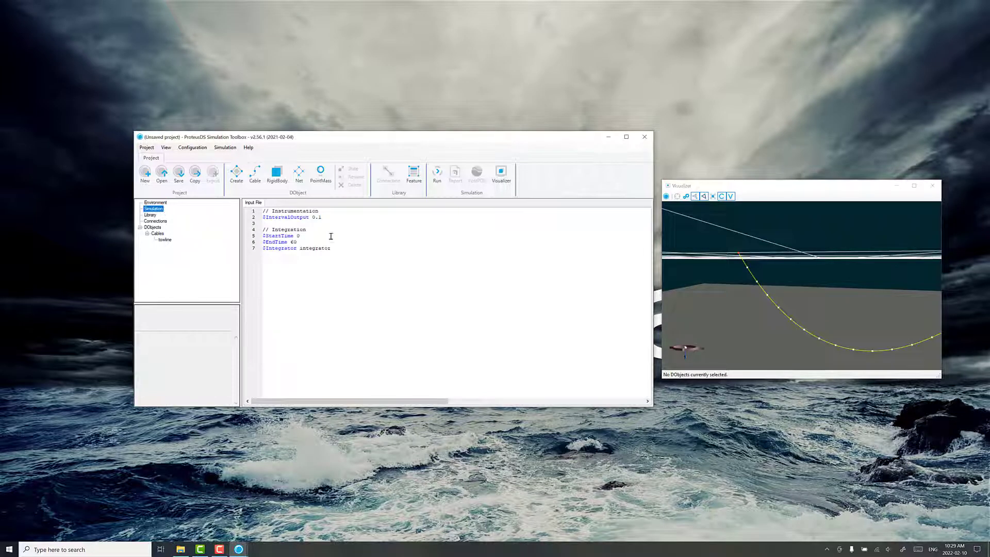
pyautogui.click(179, 175)
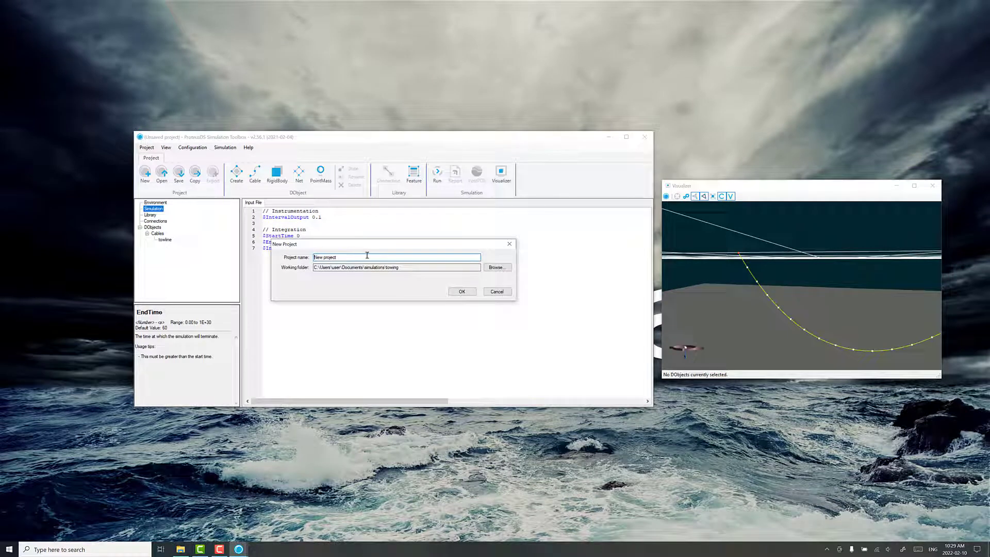
pyautogui.moveTo(349, 260); pyautogui.dragTo(283, 259)
pyautogui.write('simple tow')
pyautogui.click(461, 292)
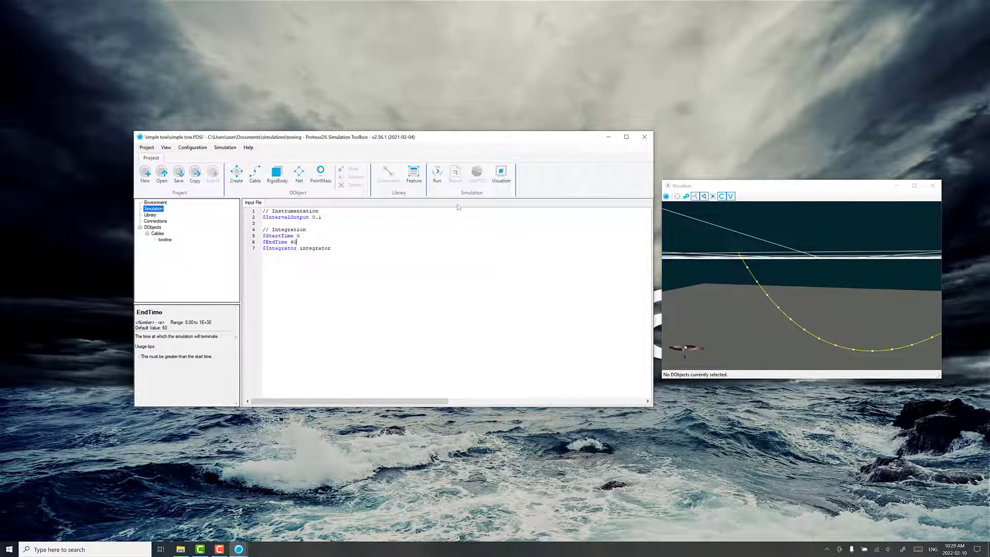
# - Run the simulation and load its results in PostPDS with the default load options
pyautogui.click(437, 175)
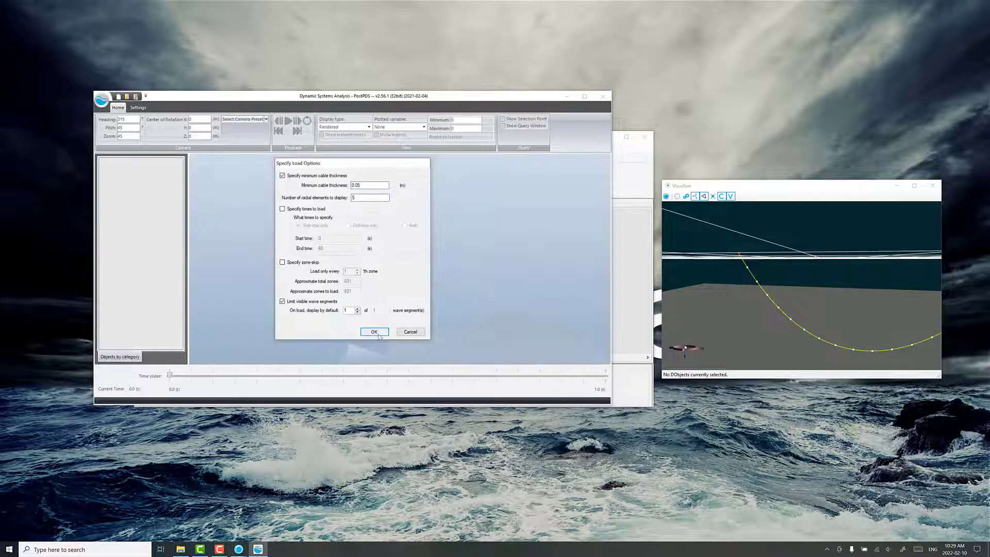
pyautogui.click(374, 333)
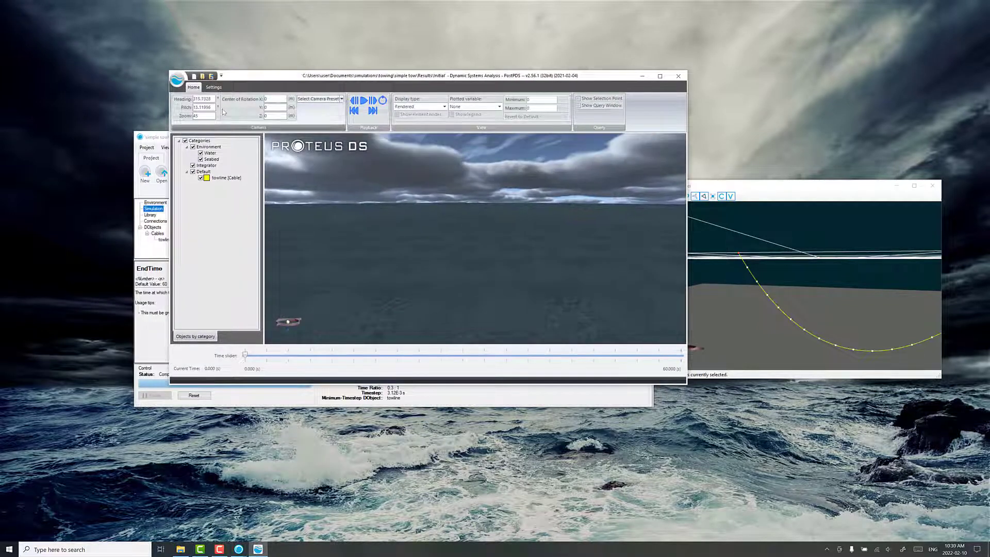
pyautogui.click(214, 87)
pyautogui.click(193, 87)
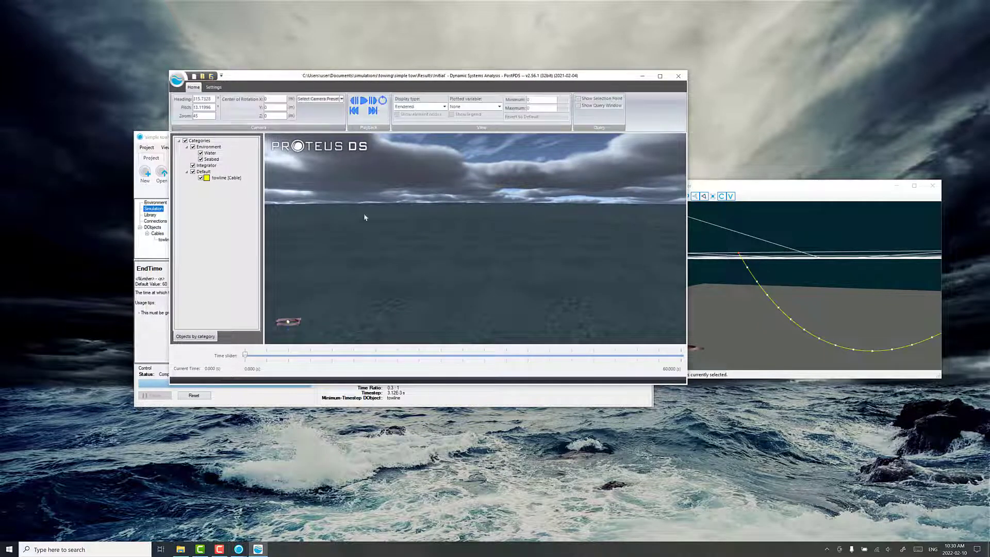
# - Examine the towline underwater in the results and advance the playback time to about 49.6 s
pyautogui.moveTo(364, 212); pyautogui.dragTo(435, 195)
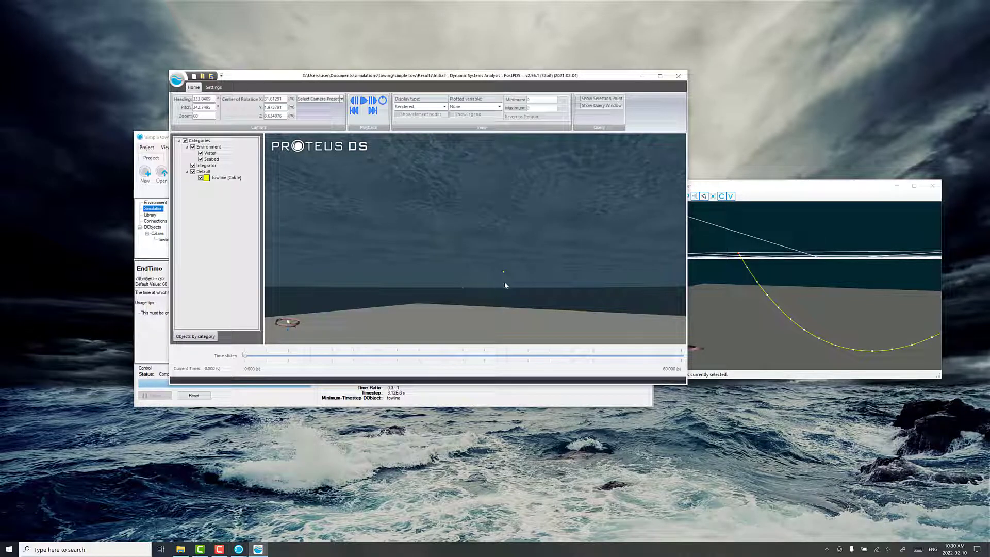
pyautogui.moveTo(490, 290); pyautogui.dragTo(461, 295)
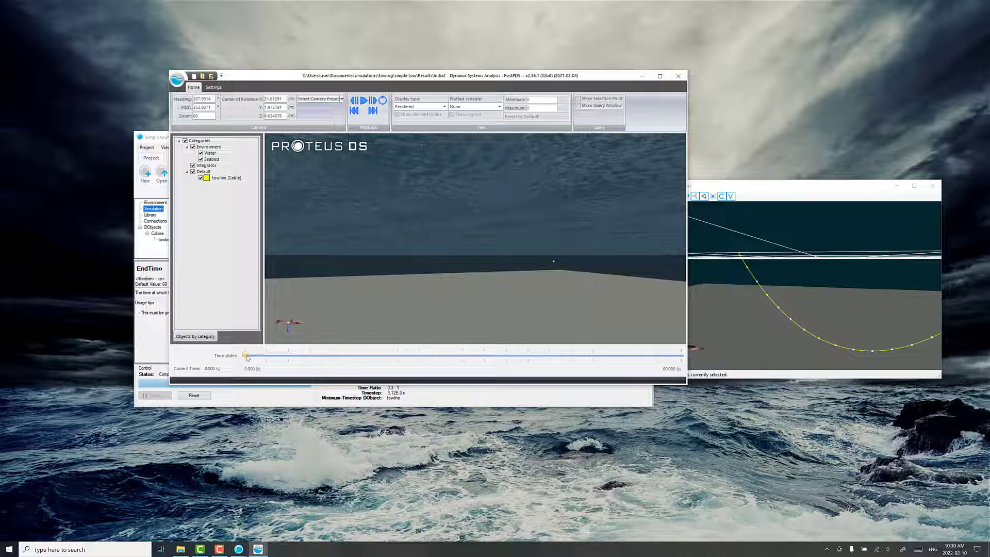
pyautogui.moveTo(247, 357); pyautogui.dragTo(605, 355)
pyautogui.moveTo(497, 312); pyautogui.dragTo(433, 306)
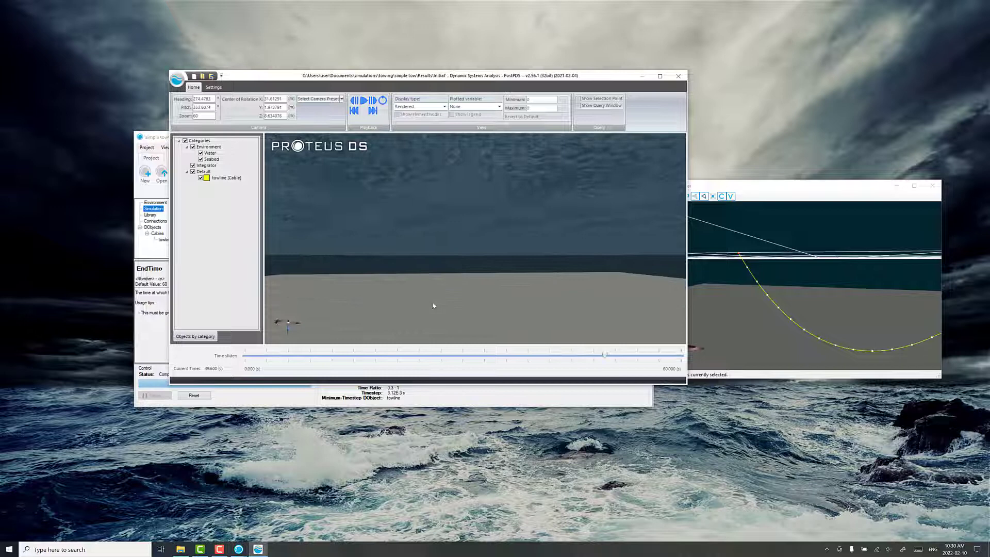
pyautogui.moveTo(433, 305); pyautogui.dragTo(453, 271, button='middle')
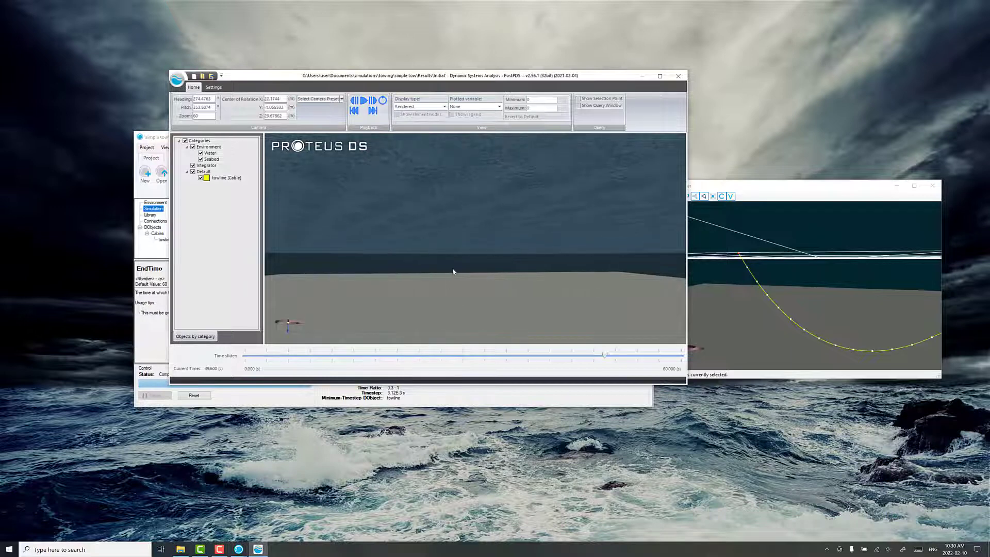
# - Switch the results to the Engineering display type, examine the towline's shape up to 60 s, and close the viewer
pyautogui.click(420, 107)
pyautogui.click(420, 119)
pyautogui.scroll(-3, 426, 252)
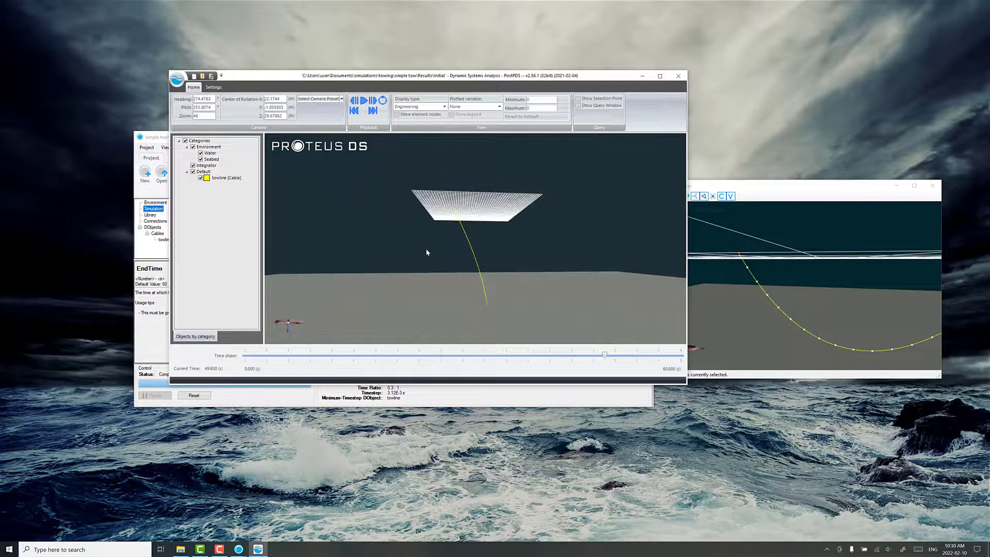
pyautogui.moveTo(427, 250); pyautogui.dragTo(427, 271)
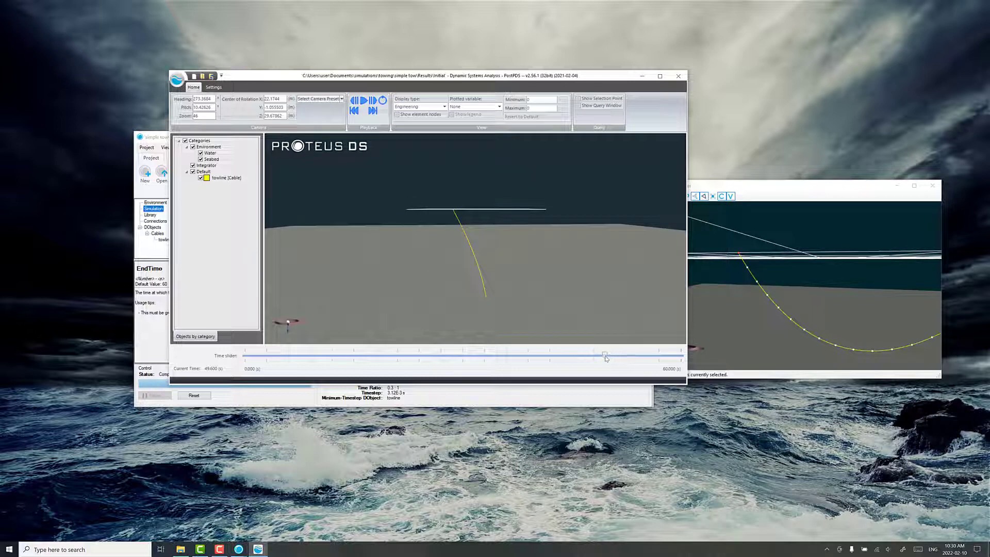
pyautogui.moveTo(606, 356); pyautogui.dragTo(687, 356)
pyautogui.moveTo(499, 259); pyautogui.dragTo(465, 222)
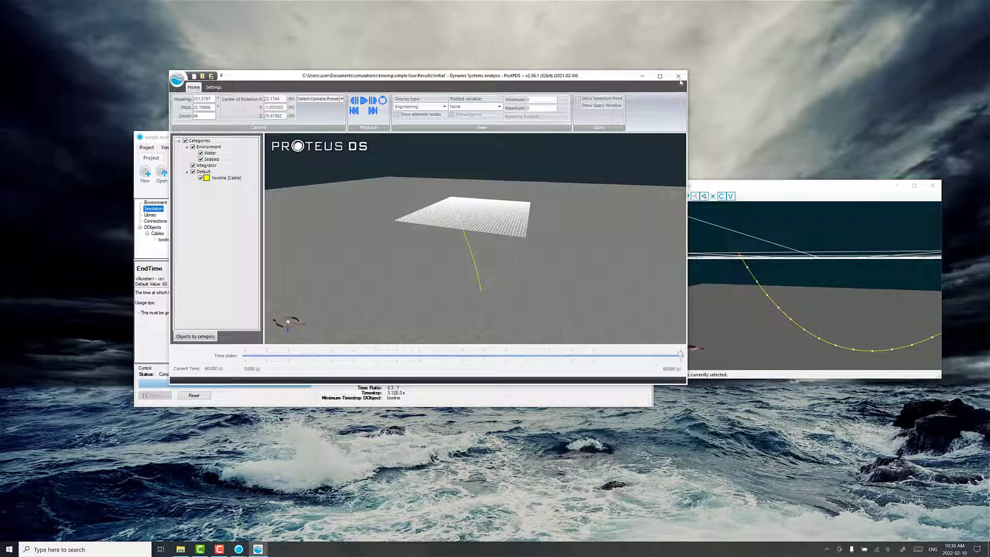
pyautogui.click(679, 77)
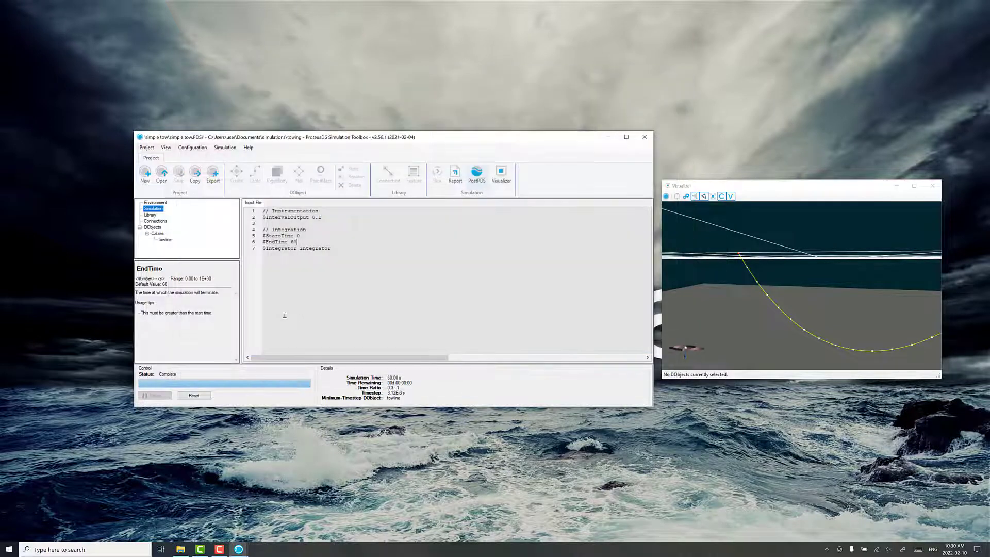
# - Reset the completed simulation and review the towline's Node0Static and CableSegmentMode properties
pyautogui.click(196, 396)
pyautogui.click(508, 303)
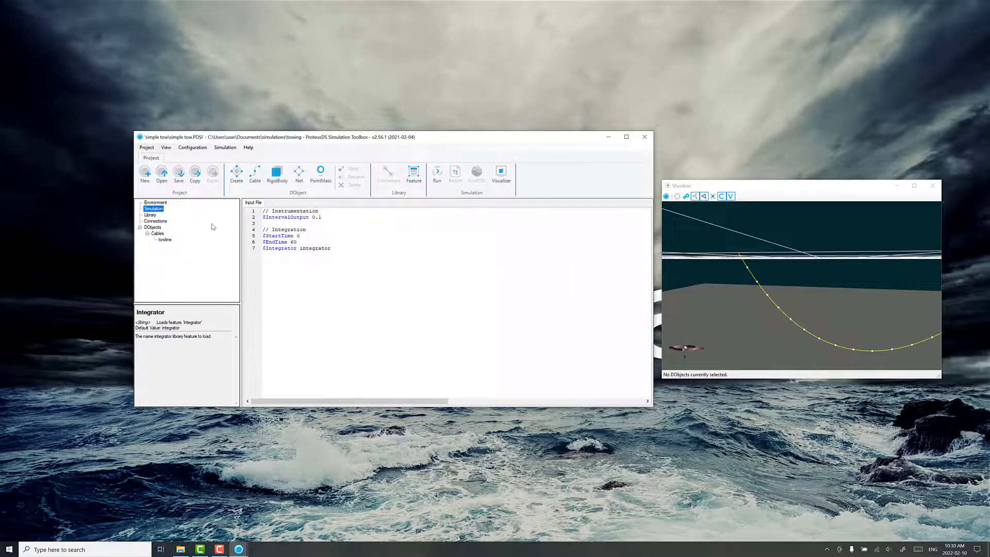
pyautogui.click(165, 239)
pyautogui.click(311, 217)
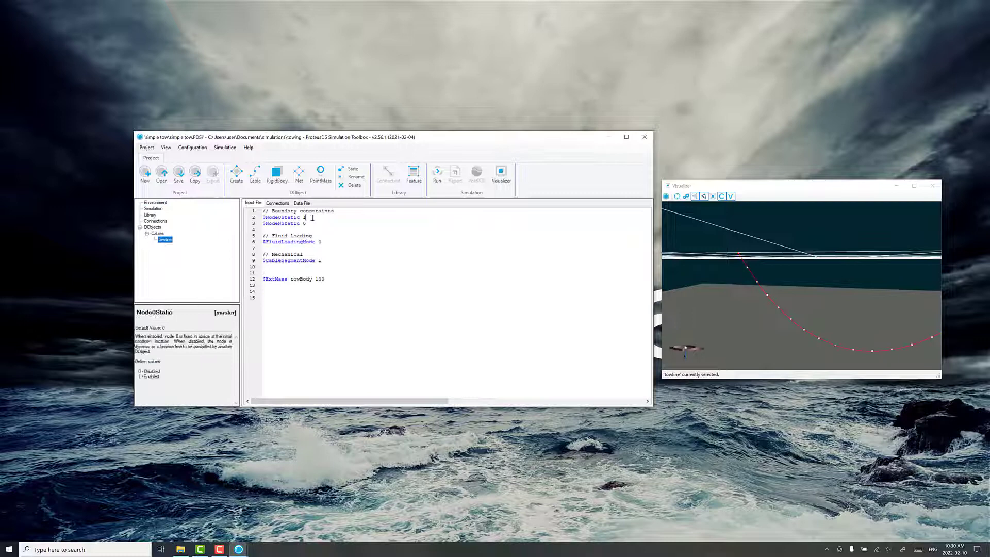
pyautogui.click(348, 260)
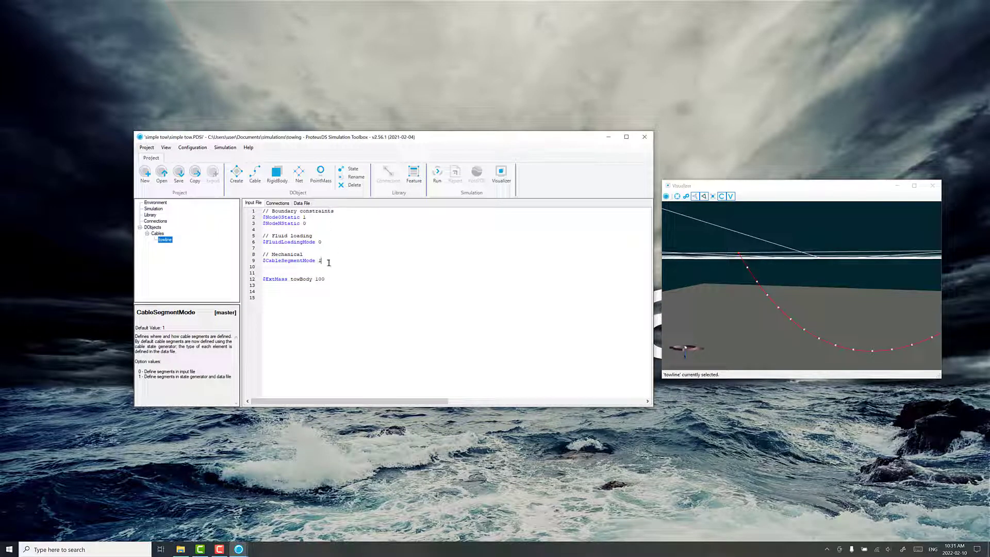
# - Disable the water current by setting CurrentProfile to 0 in the environment input file, and resolve its follower properties
pyautogui.click(160, 203)
pyautogui.press('BackSpace')
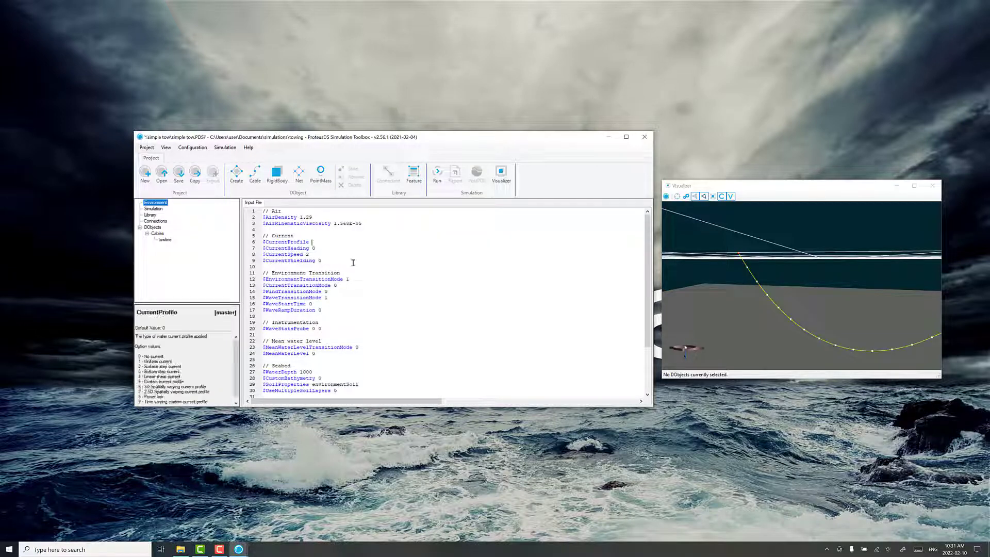
pyautogui.rightClick(309, 244)
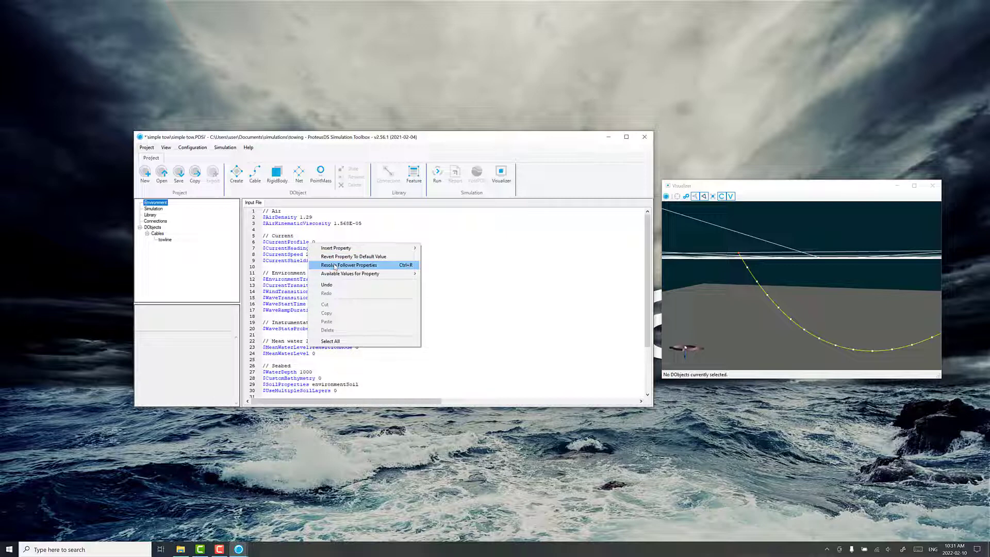
pyautogui.click(336, 265)
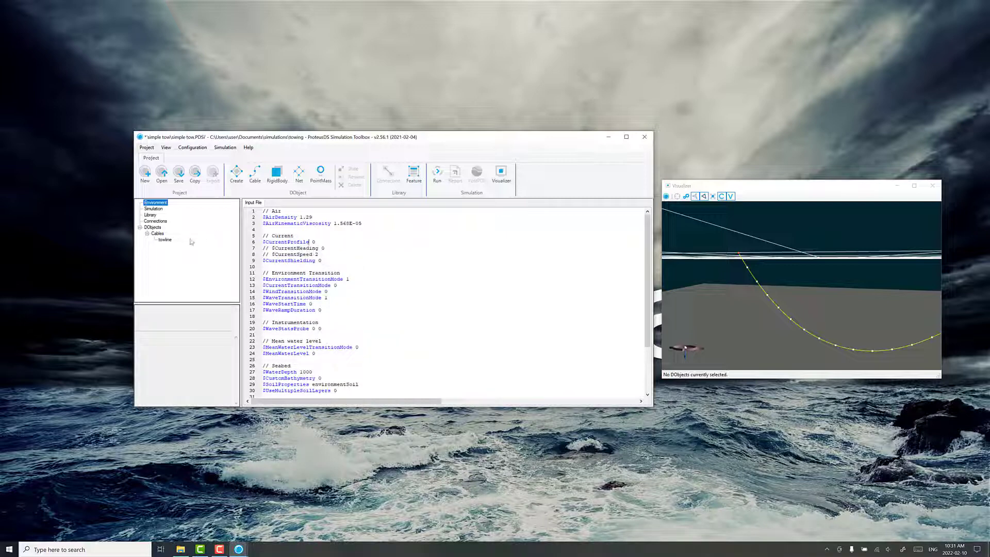
# - Set the towline's Node0Static property to 0 and add blank lines below its boundary constraints
pyautogui.click(165, 240)
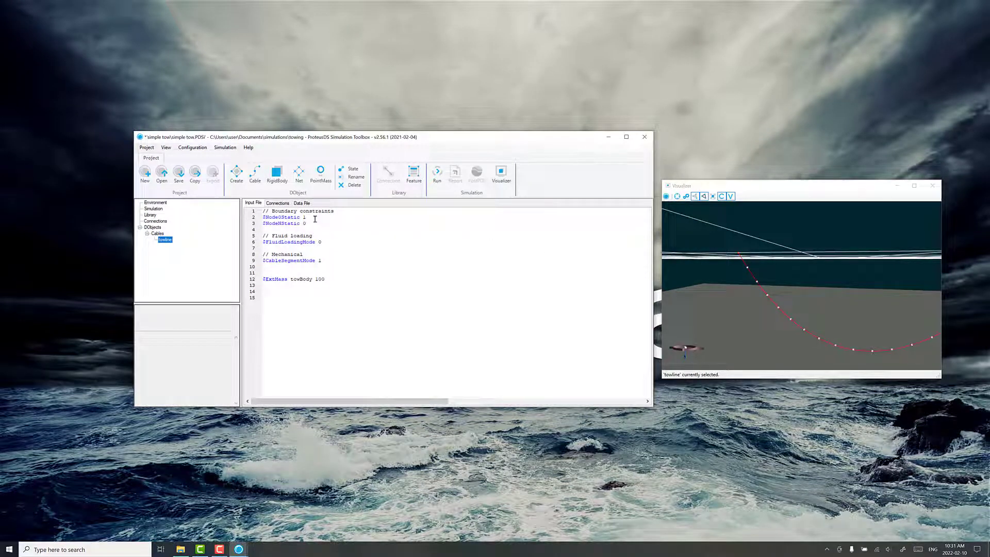
pyautogui.click(315, 219)
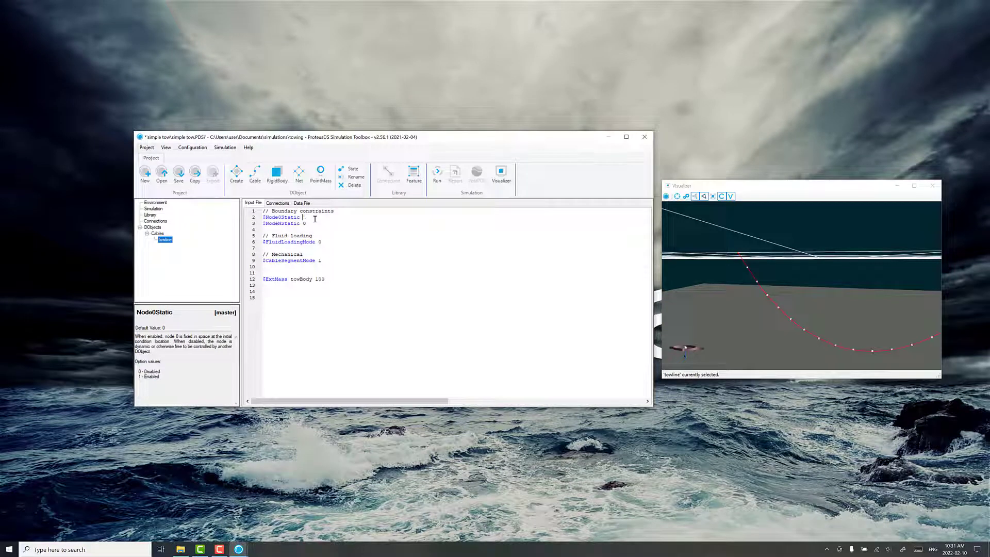
pyautogui.click(320, 223)
pyautogui.press('Return')
pyautogui.press('Return')
pyautogui.press('Return')
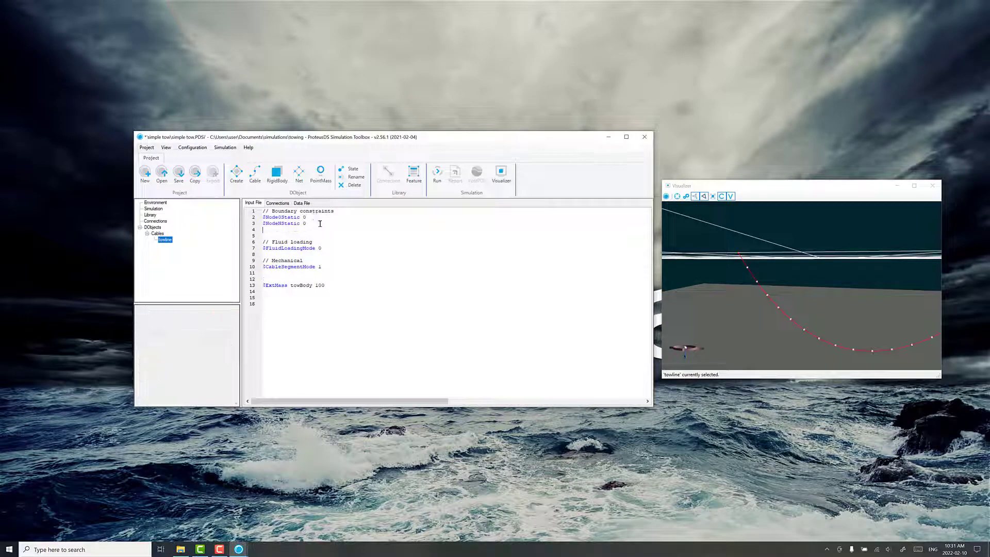
# - Insert the Node0Kinematic boundary constraint into the towline's input file and set it to 1
pyautogui.rightClick(267, 239)
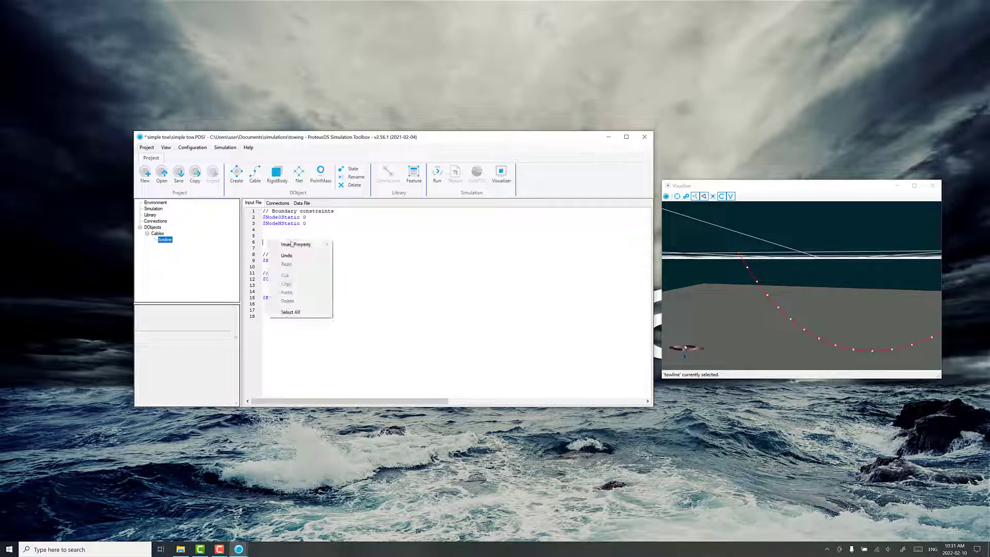
pyautogui.moveTo(304, 245)
pyautogui.moveTo(365, 262)
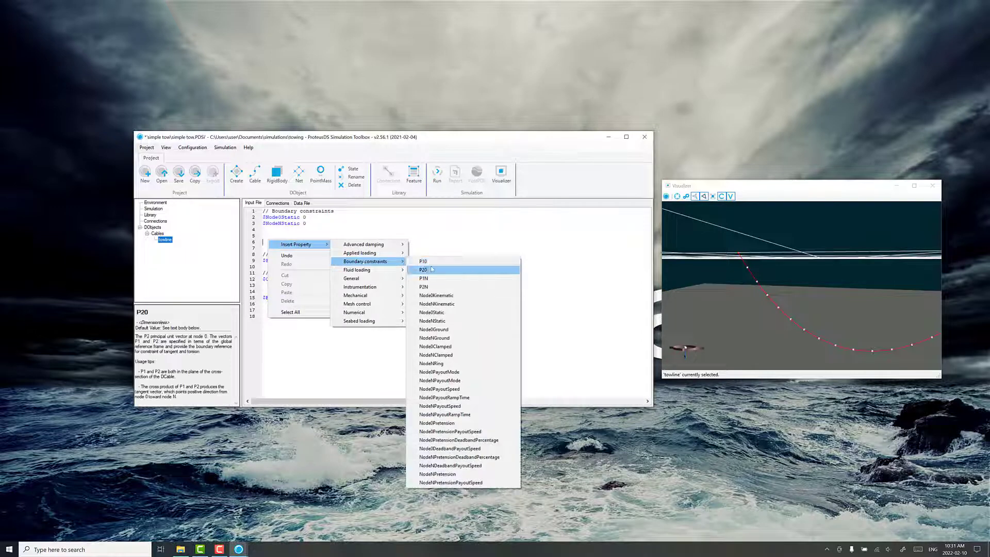
pyautogui.click(446, 297)
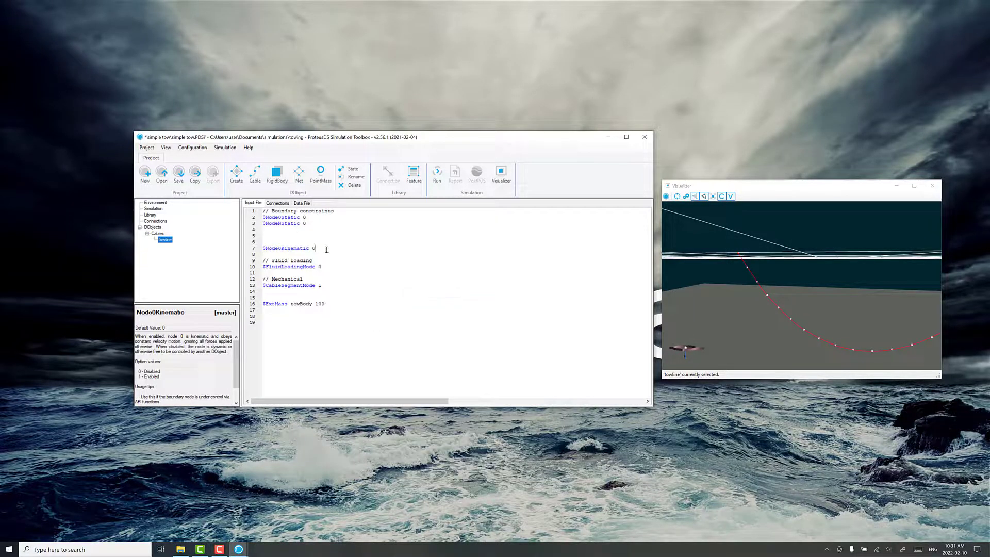
pyautogui.press('Delete')
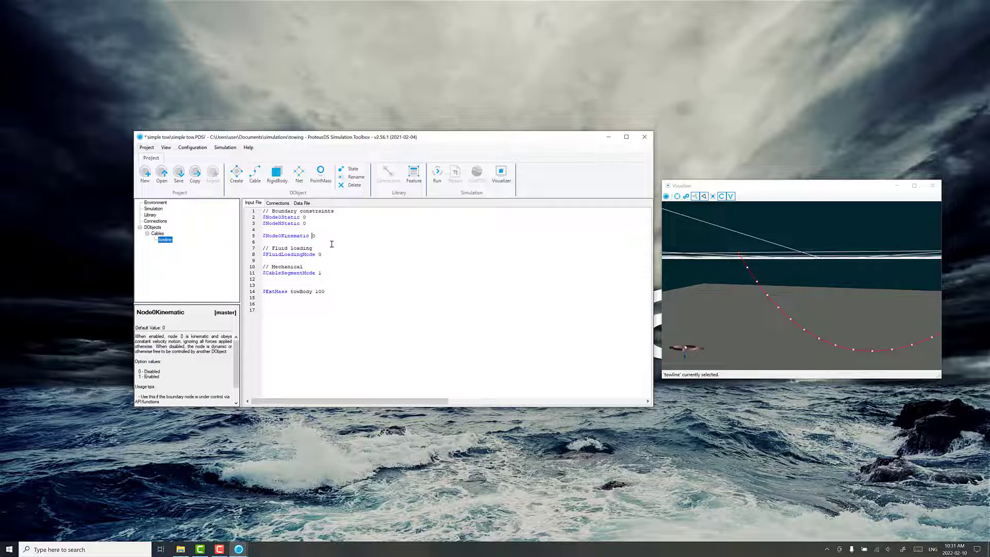
pyautogui.press('Delete')
pyautogui.write('1')
pyautogui.click(329, 273)
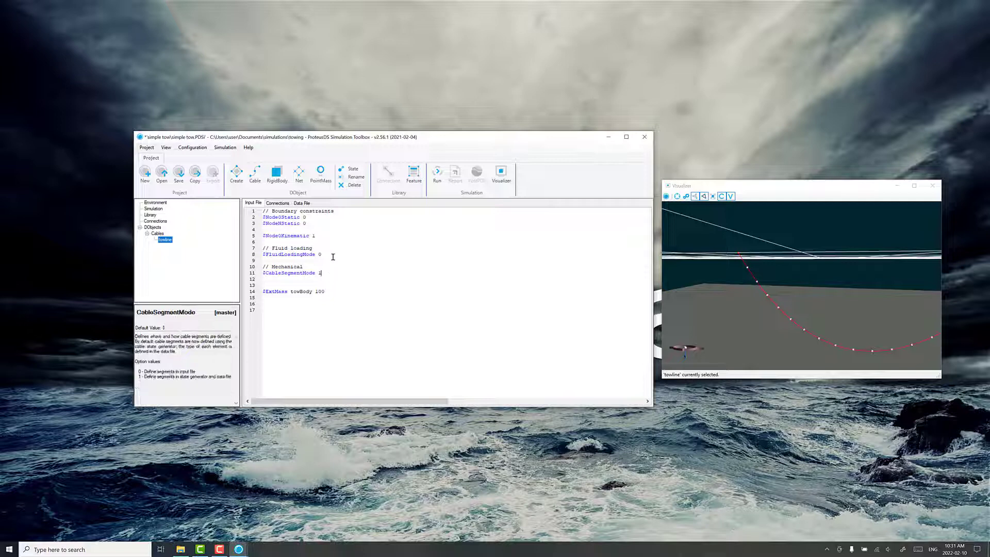
# - Look up the cable State section and the A.3.4 data file format in the ProteusDS manual, and minimize it
pyautogui.click(249, 148)
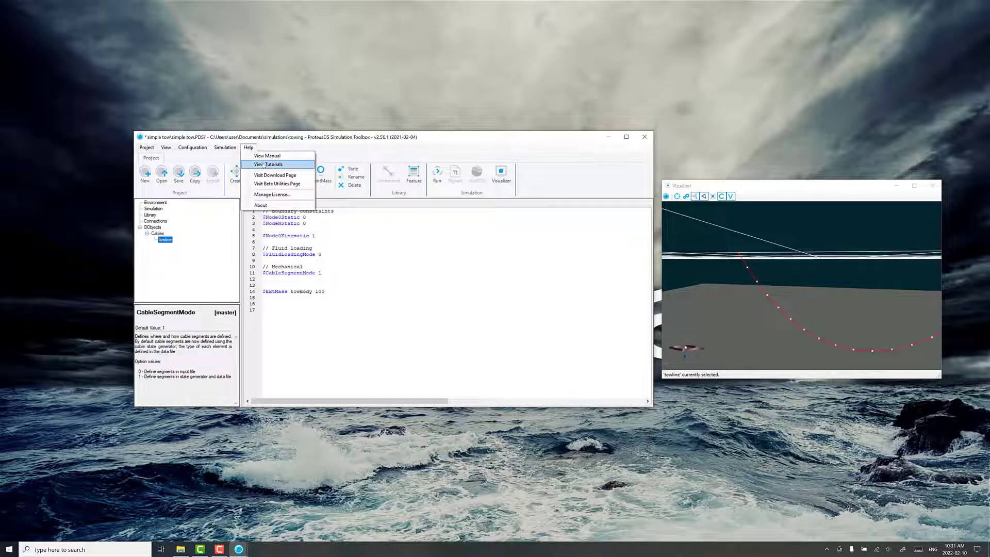
pyautogui.click(268, 156)
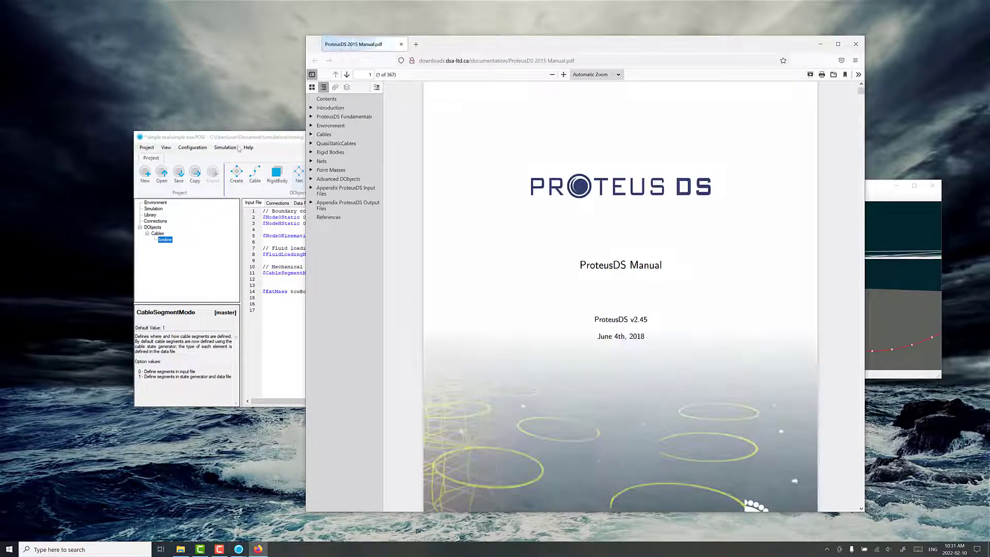
pyautogui.click(311, 135)
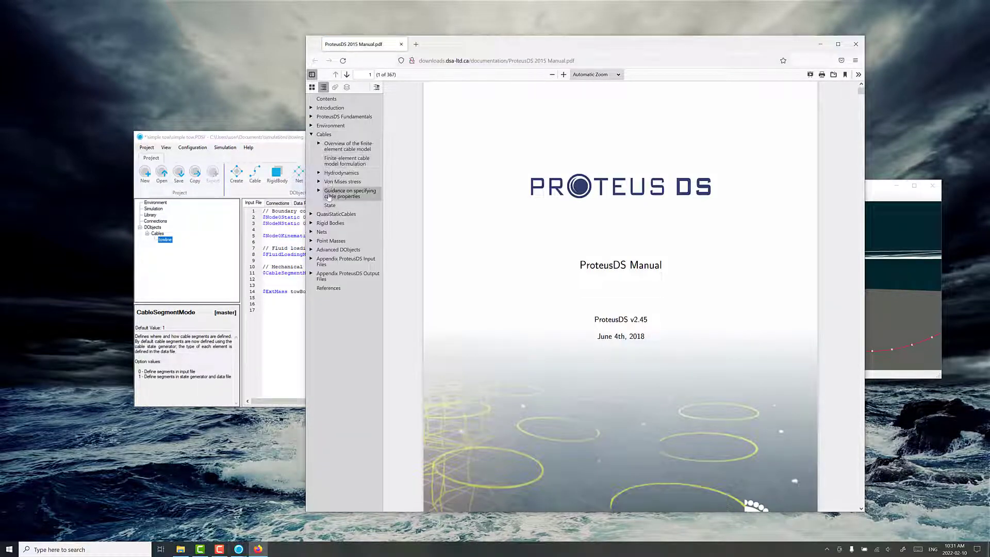
pyautogui.click(330, 207)
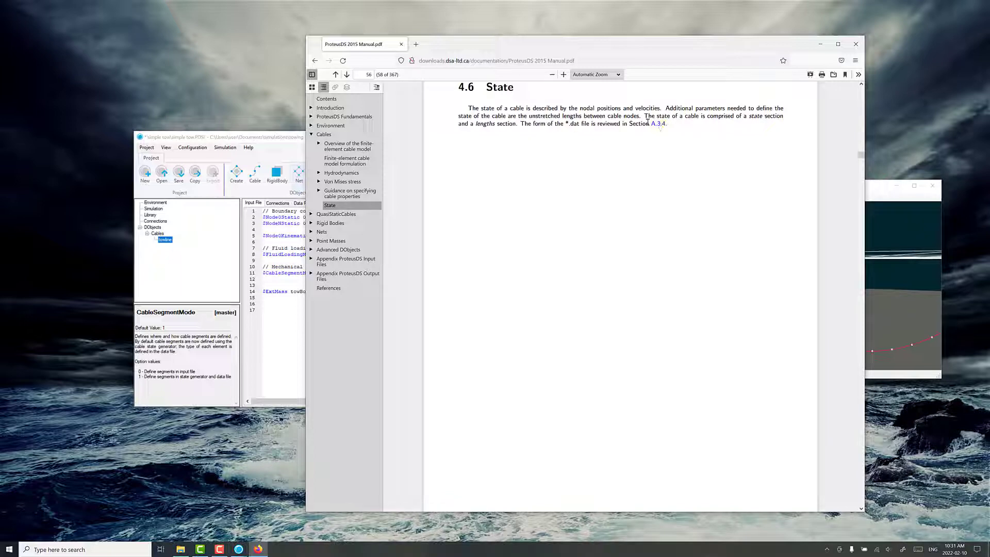
pyautogui.click(657, 124)
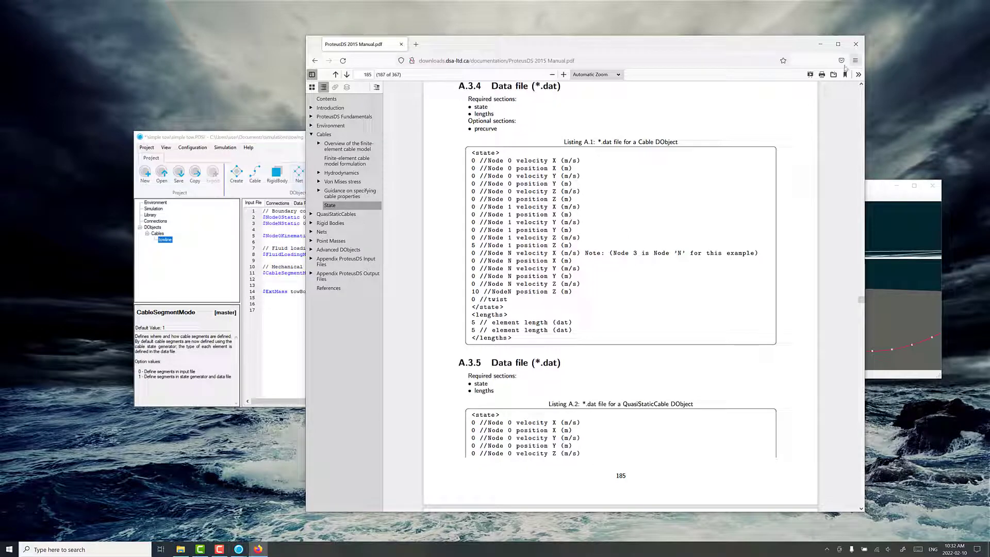
pyautogui.click(820, 45)
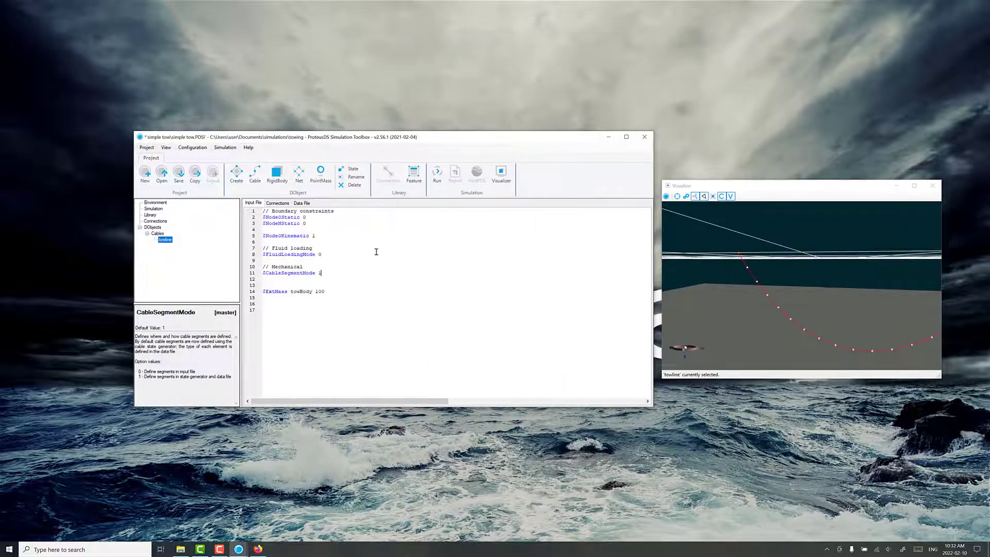
# - Set the towline's CableSegmentMode to 0 and resolve its follower properties
pyautogui.click(326, 273)
pyautogui.rightClick(321, 273)
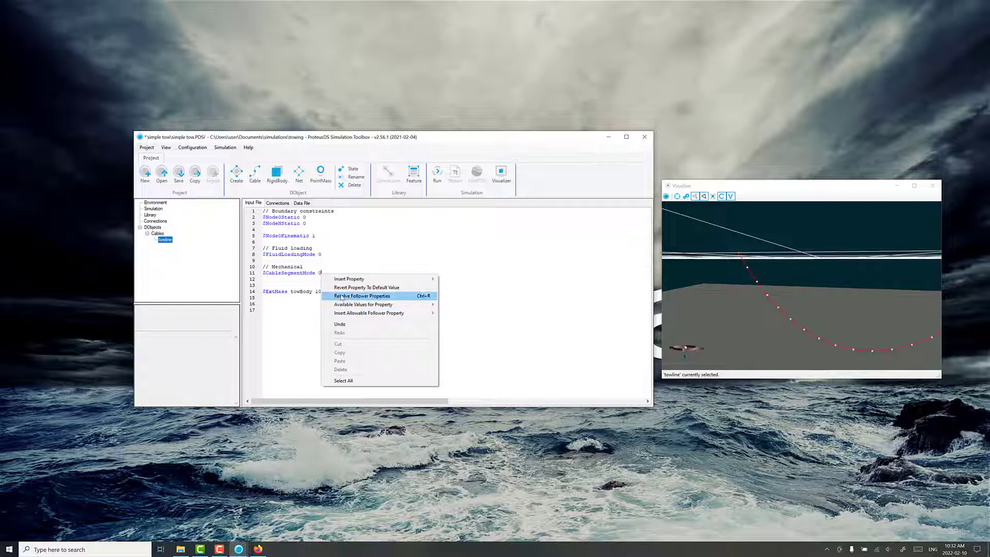
pyautogui.click(341, 294)
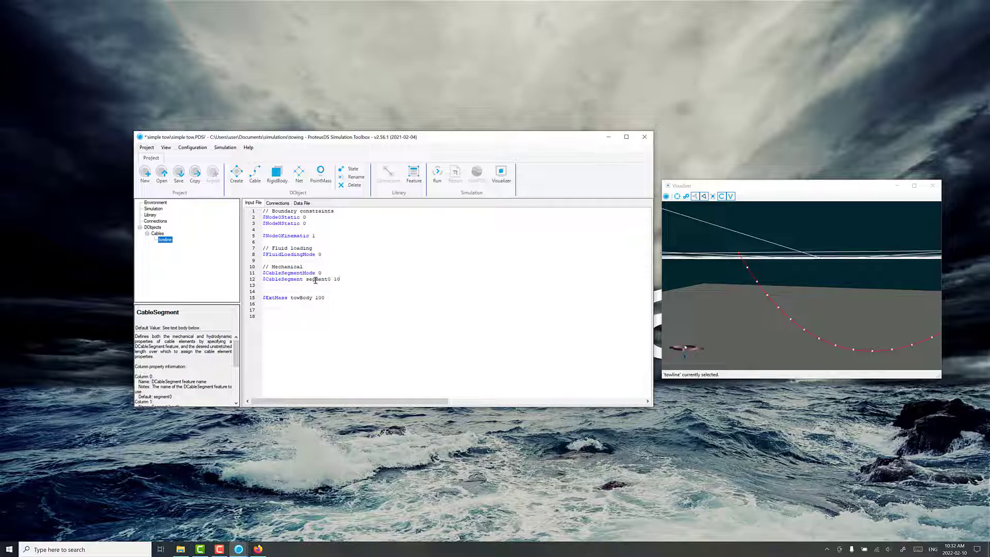
# - Regenerate the towline's state with the Custom method, editing node 0's X velocity in the state contents
pyautogui.click(353, 169)
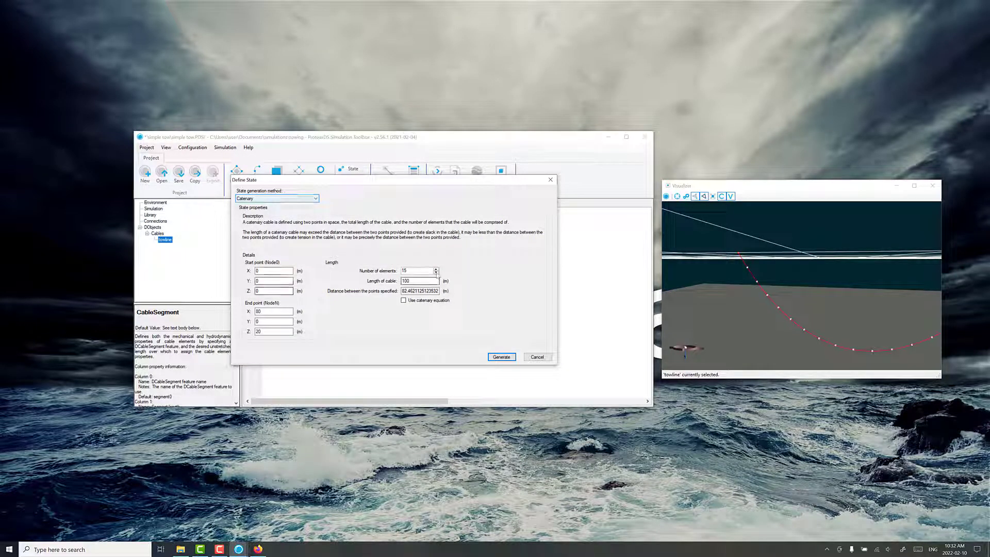
pyautogui.click(262, 198)
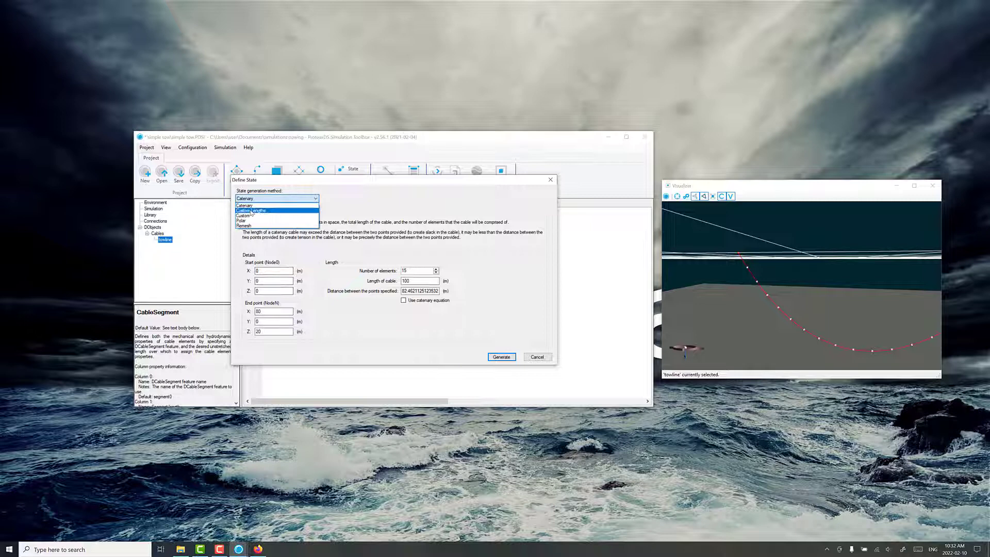
pyautogui.click(251, 215)
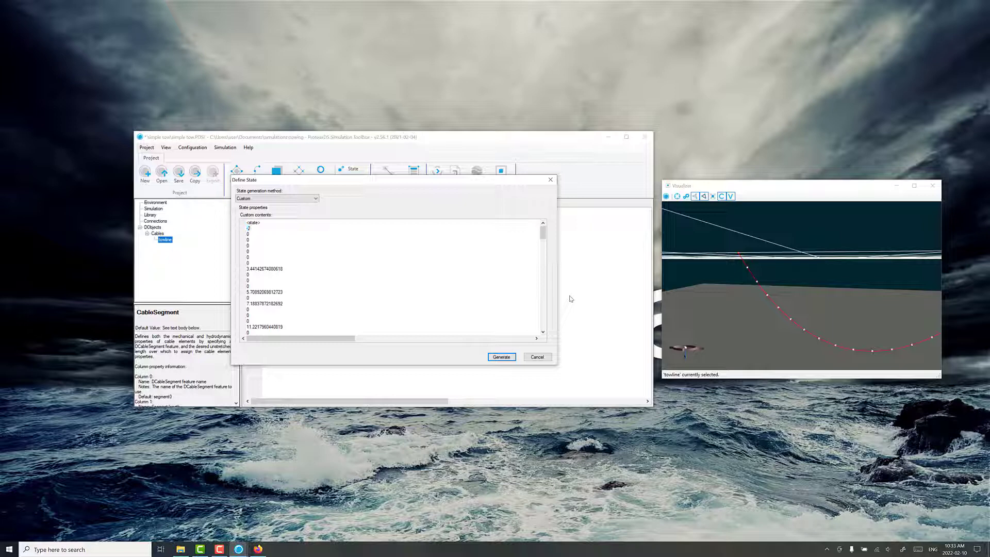
pyautogui.click(492, 359)
# - Save the project and run the towing simulation
pyautogui.click(179, 174)
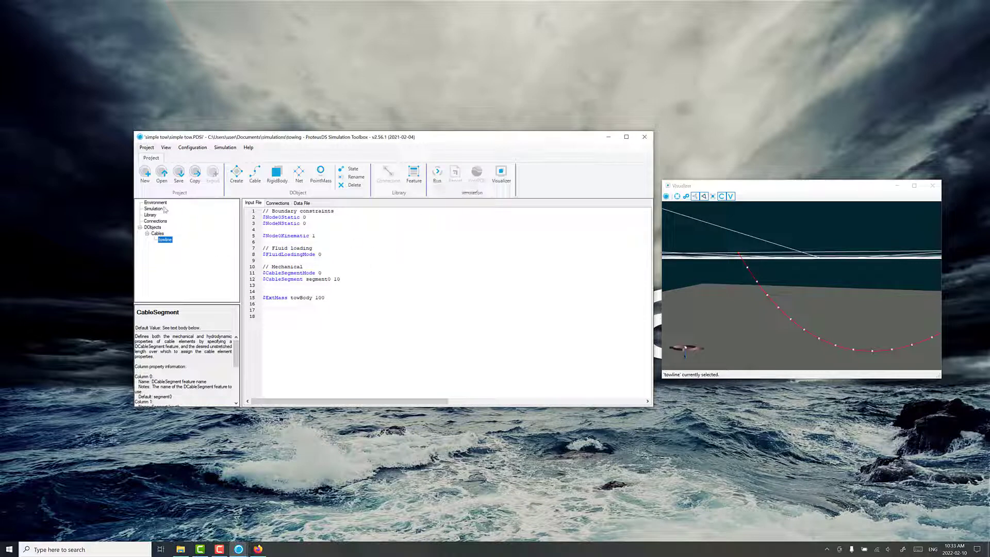
pyautogui.click(436, 174)
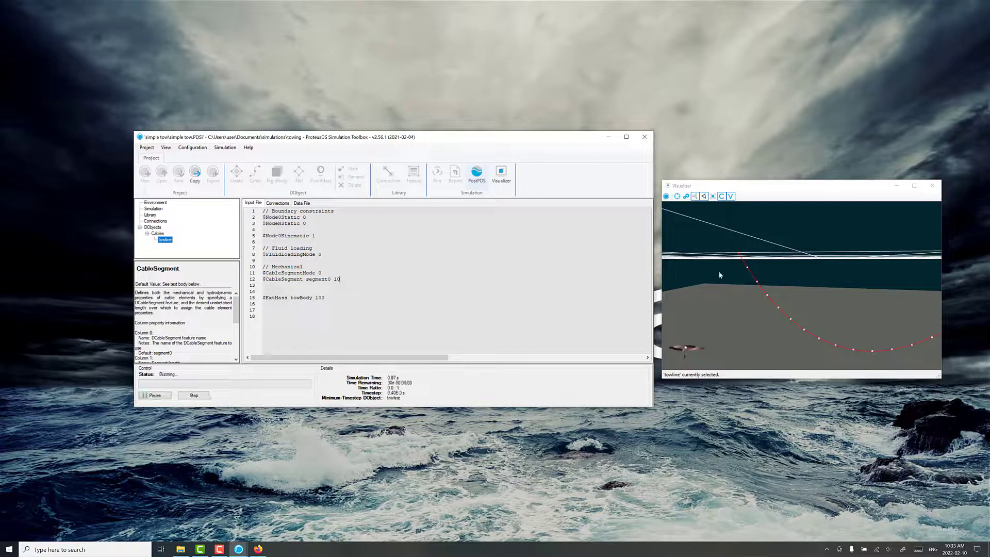
pyautogui.moveTo(742, 264); pyautogui.dragTo(766, 294)
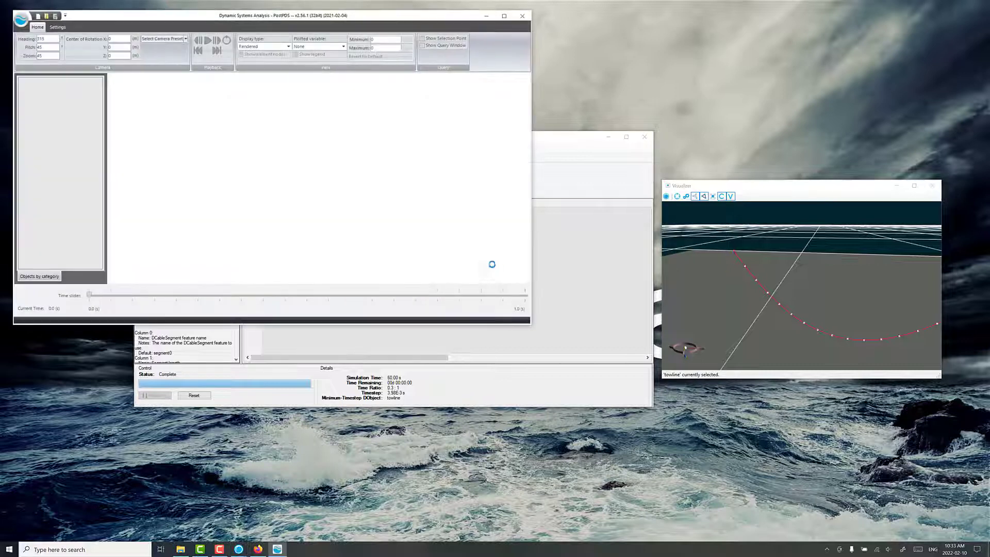
# - View the completed simulation's results in PostPDS from underwater and switch them to the Engineering display type
pyautogui.click(292, 252)
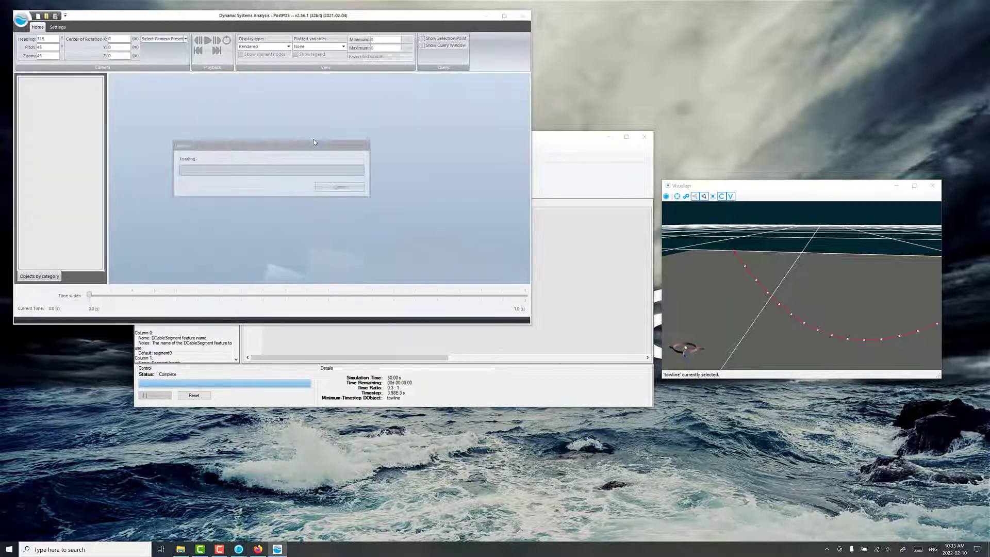
pyautogui.moveTo(287, 27); pyautogui.dragTo(471, 109)
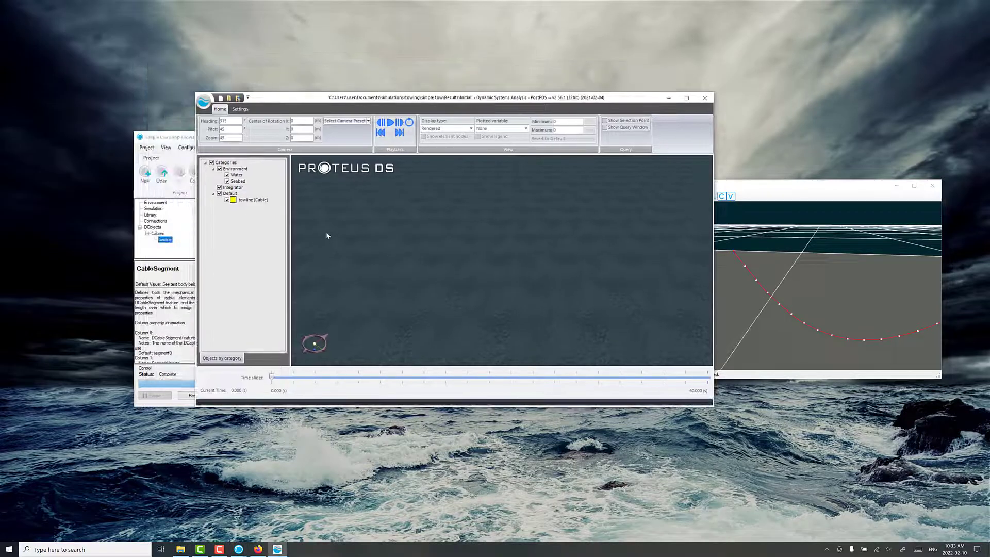
pyautogui.moveTo(326, 231); pyautogui.dragTo(452, 266)
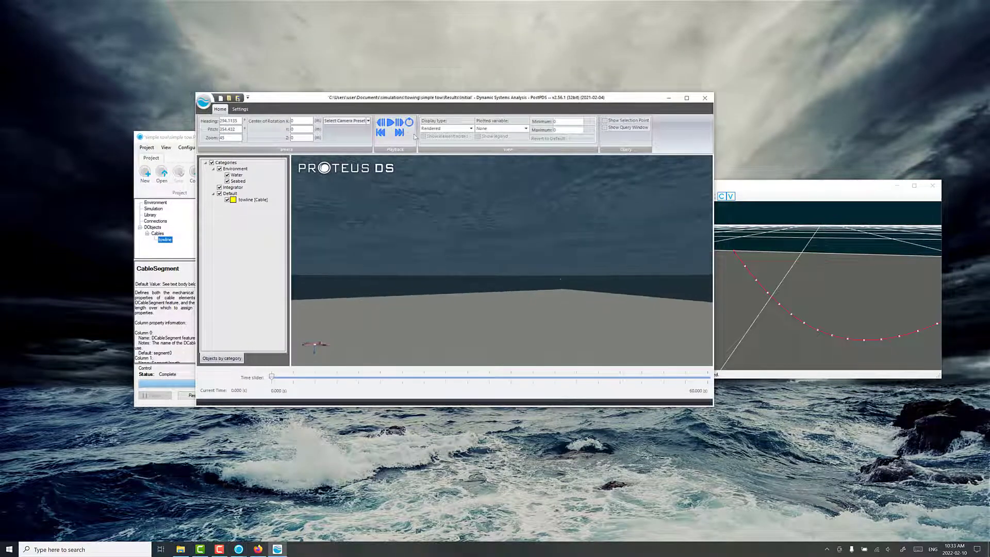
pyautogui.click(446, 127)
pyautogui.click(436, 143)
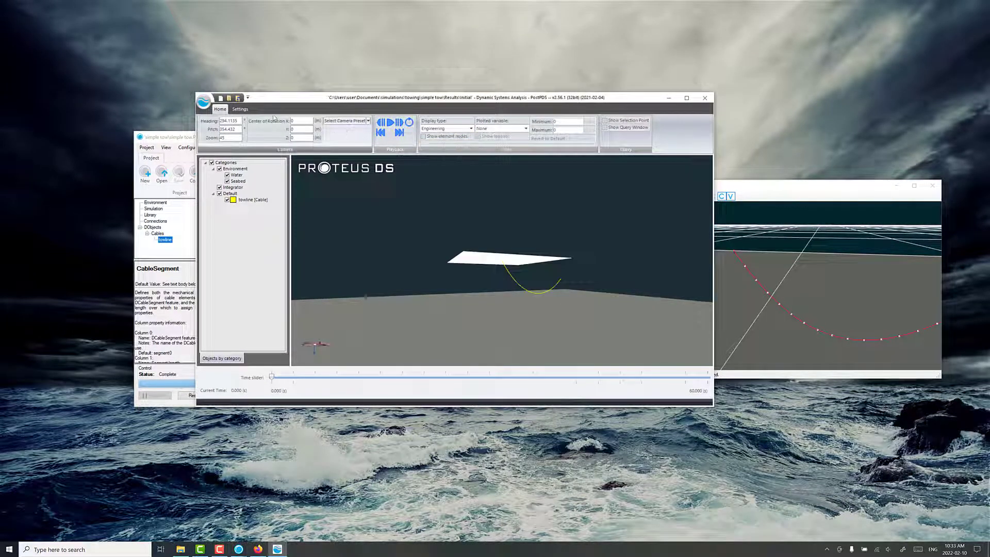
# - Set the results view to Orthographic and apply the East camera preset
pyautogui.click(240, 109)
pyautogui.click(242, 132)
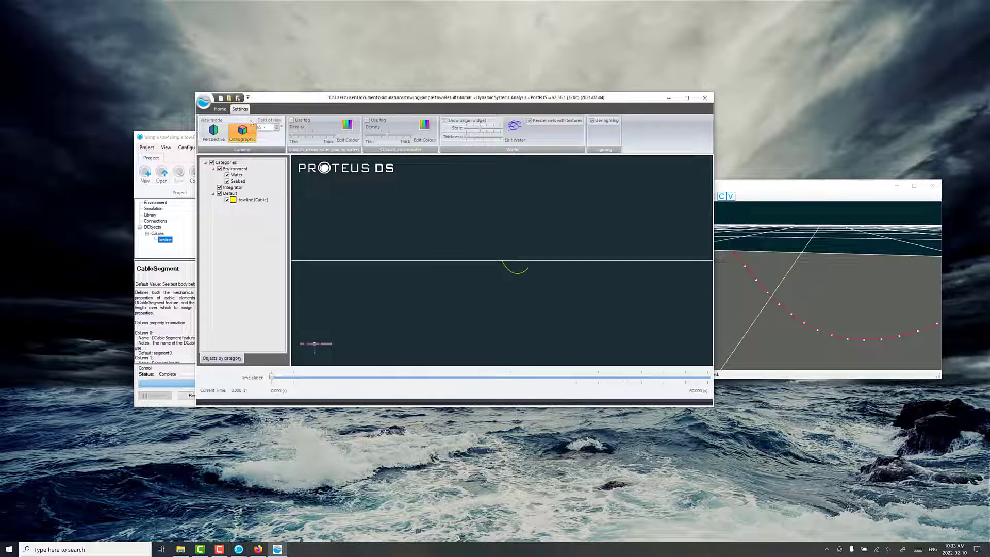
pyautogui.click(221, 108)
pyautogui.click(334, 122)
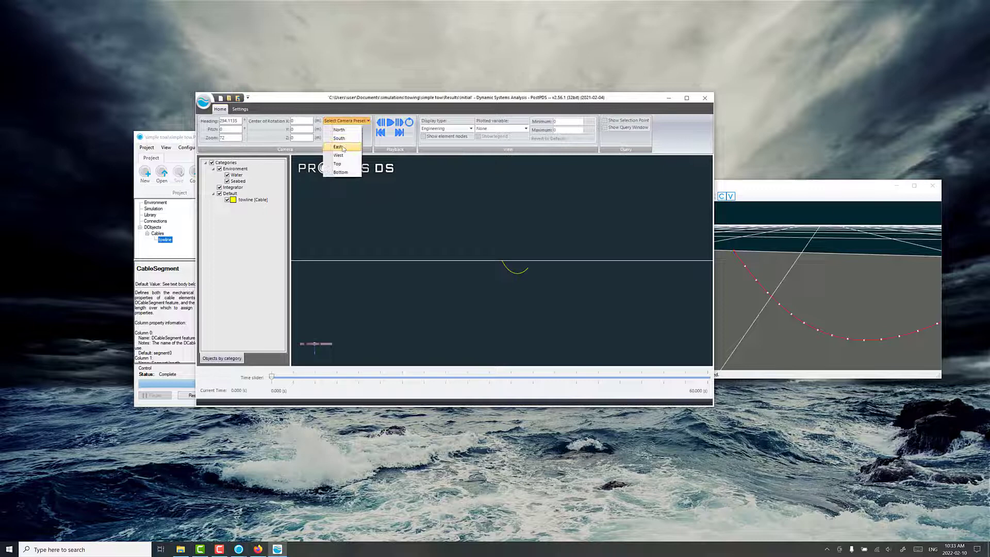
pyautogui.click(339, 147)
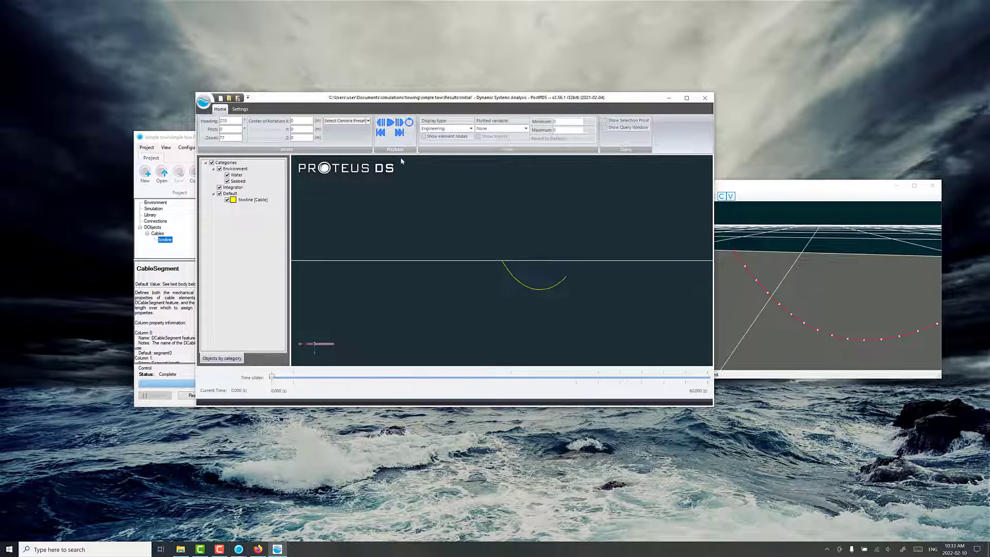
# - Play back the towline's motion and advance the playback time to near the 60 s end
pyautogui.click(390, 123)
pyautogui.click(390, 123)
pyautogui.moveTo(360, 378); pyautogui.dragTo(708, 384)
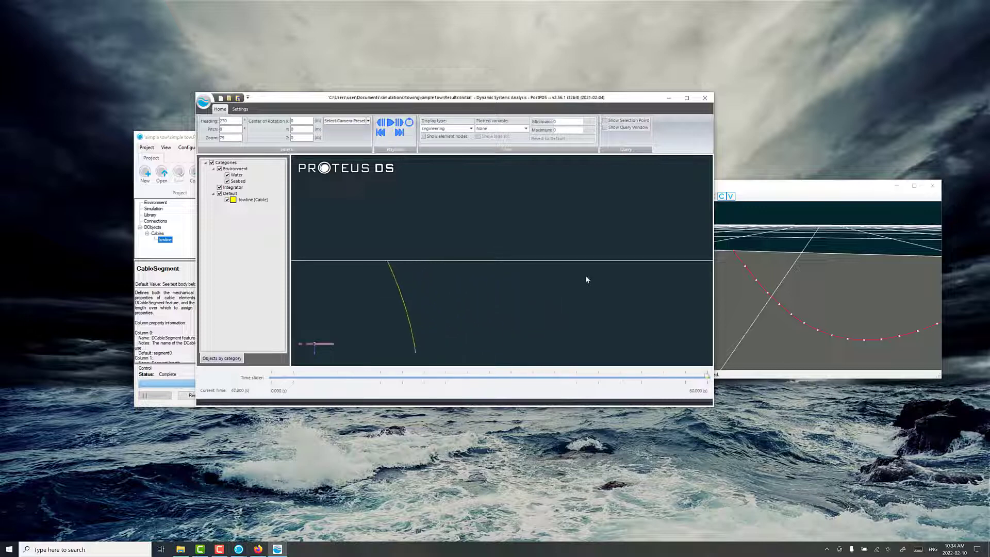